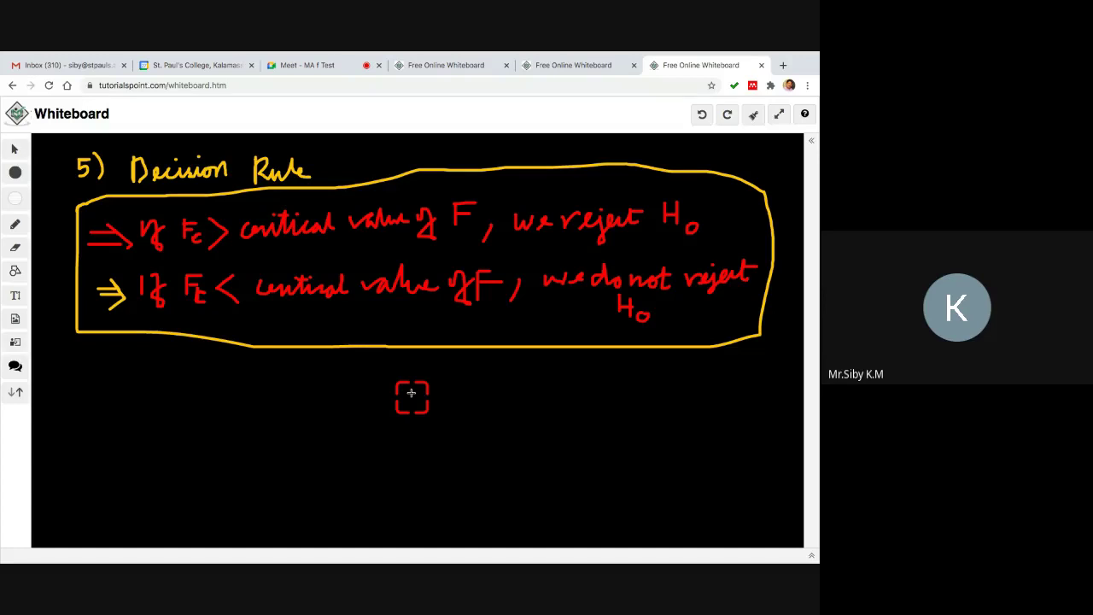
Review the observed F ratio procedure and the F-test decision rule on the two whiteboards
click(563, 67)
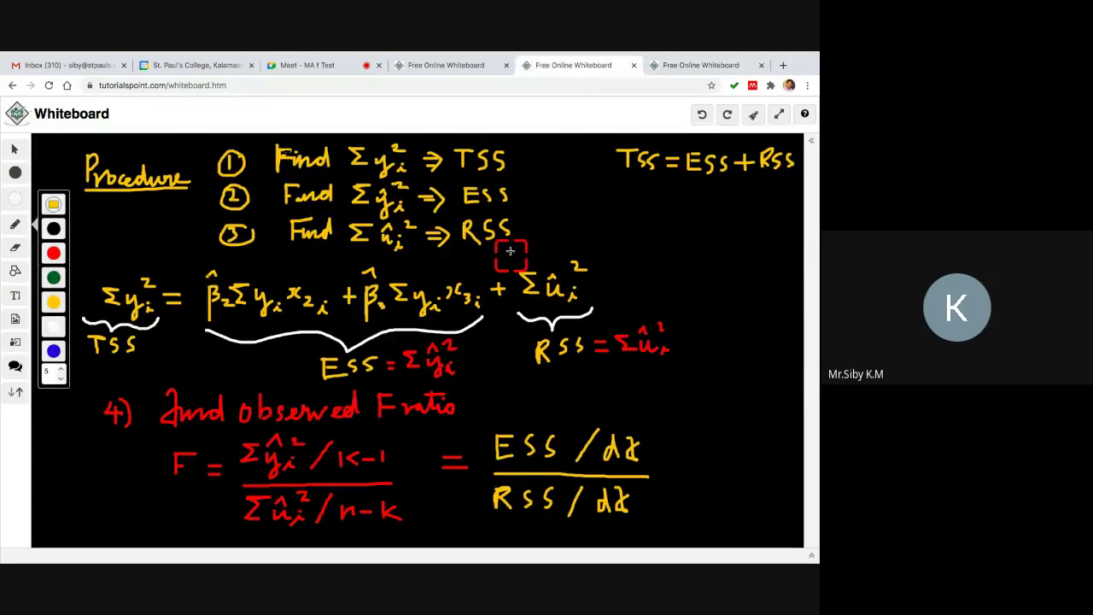
click(682, 65)
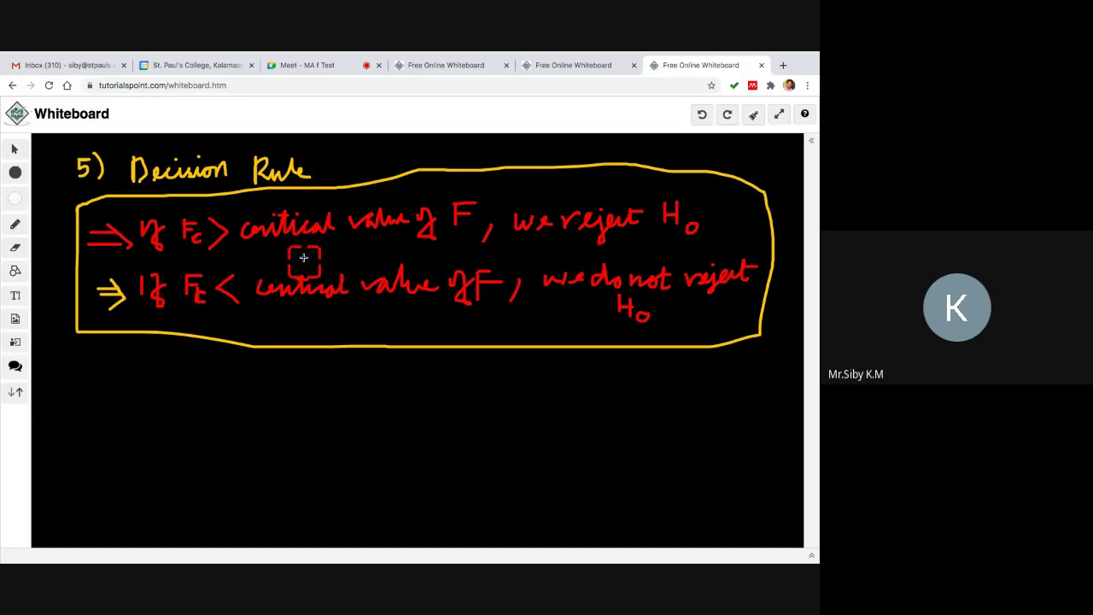
click(309, 66)
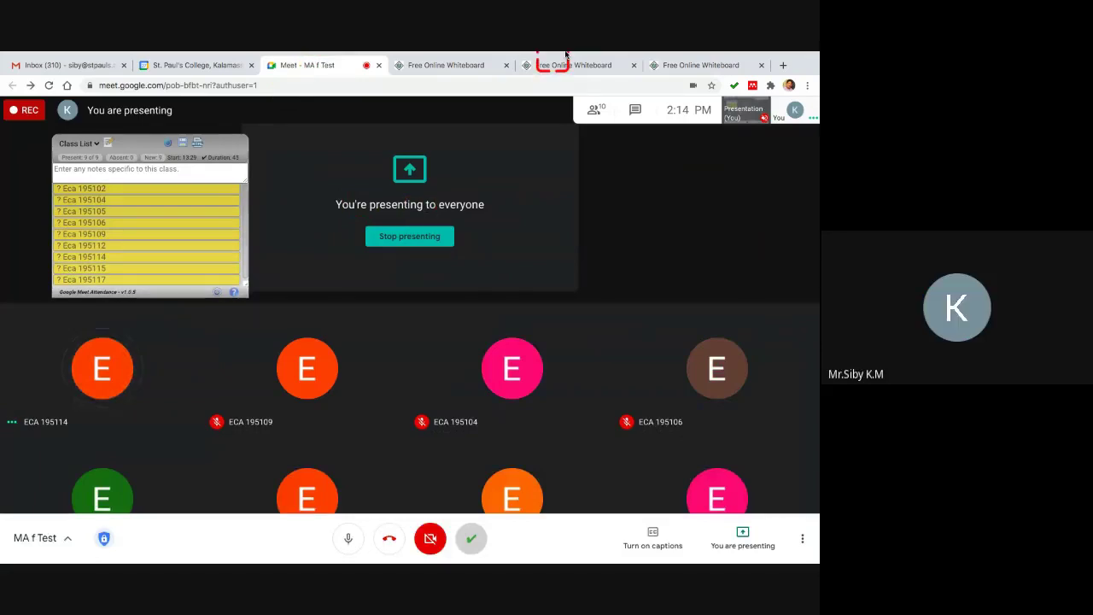
click(681, 66)
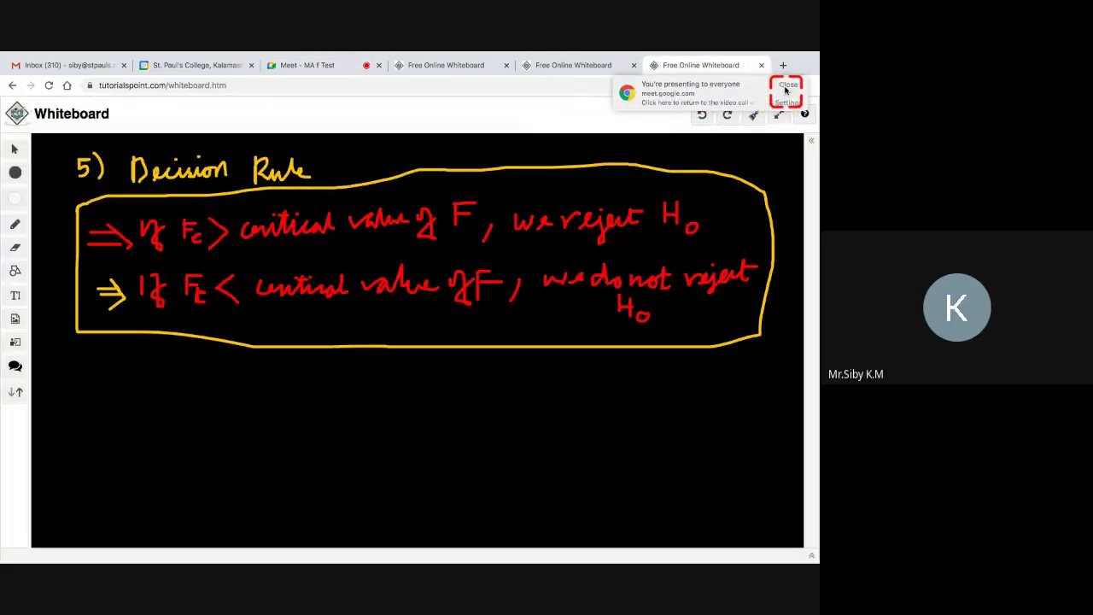
click(573, 67)
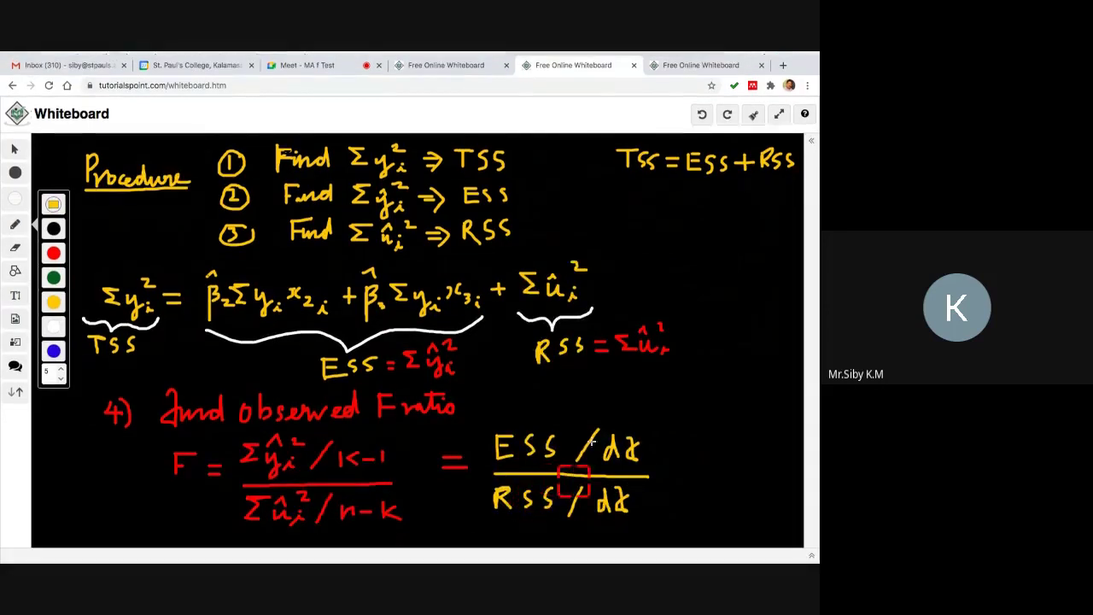
click(696, 67)
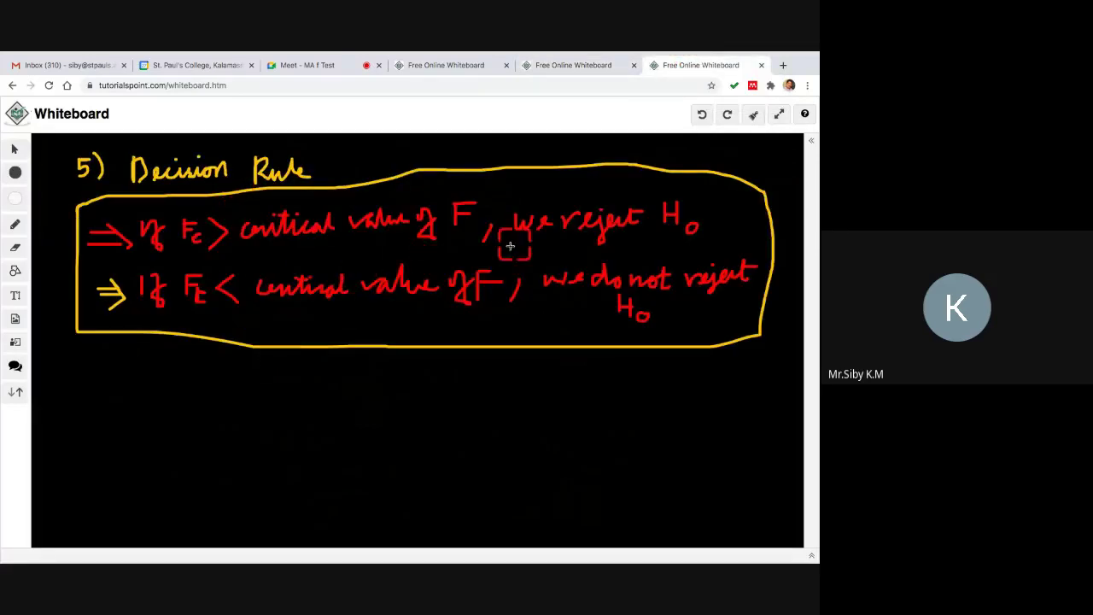
Leave the browser for the desktop and launch gretl
key(ctrl+Left)
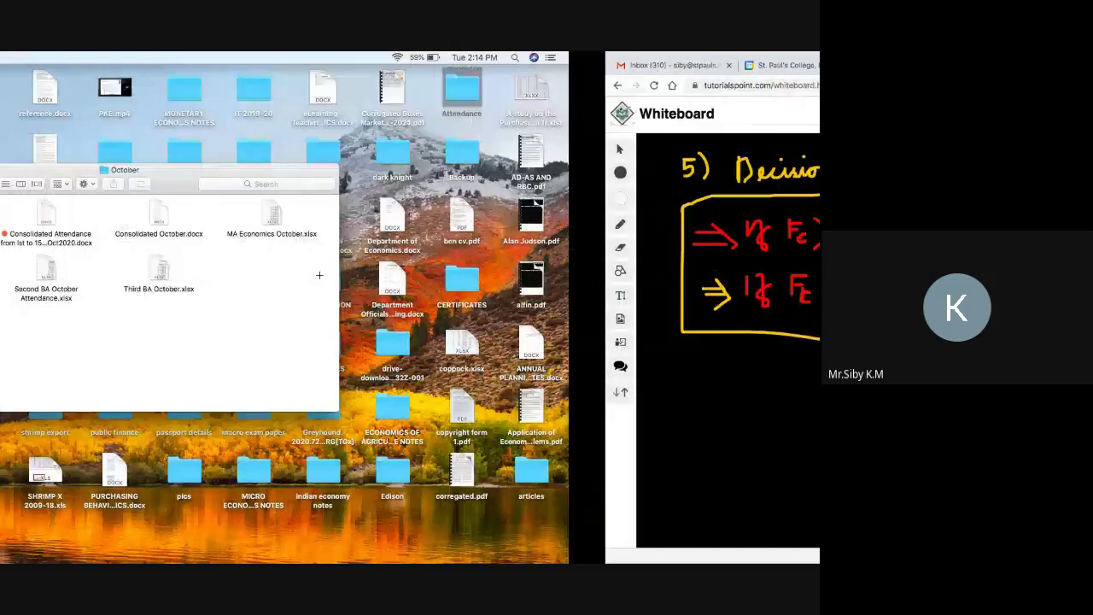
click(159, 170)
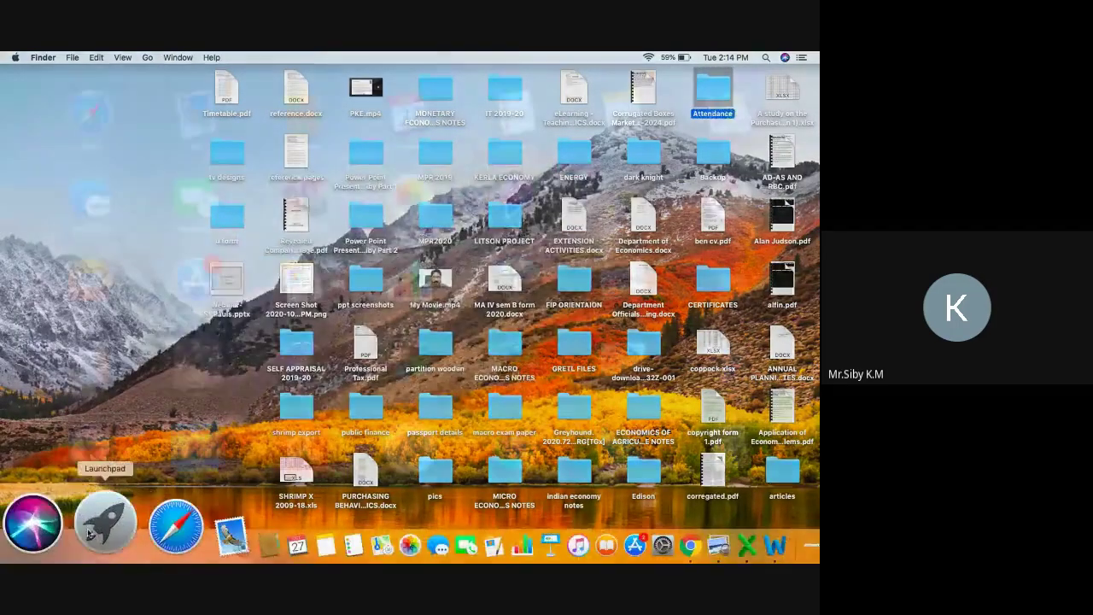
click(103, 518)
scroll(368, 299, down, 2)
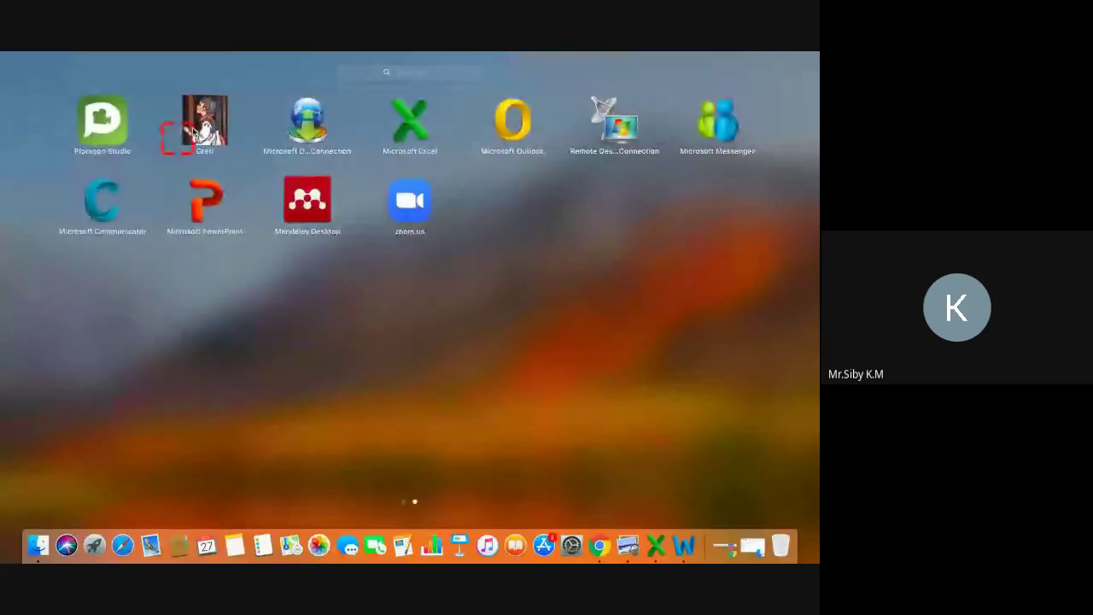
click(217, 126)
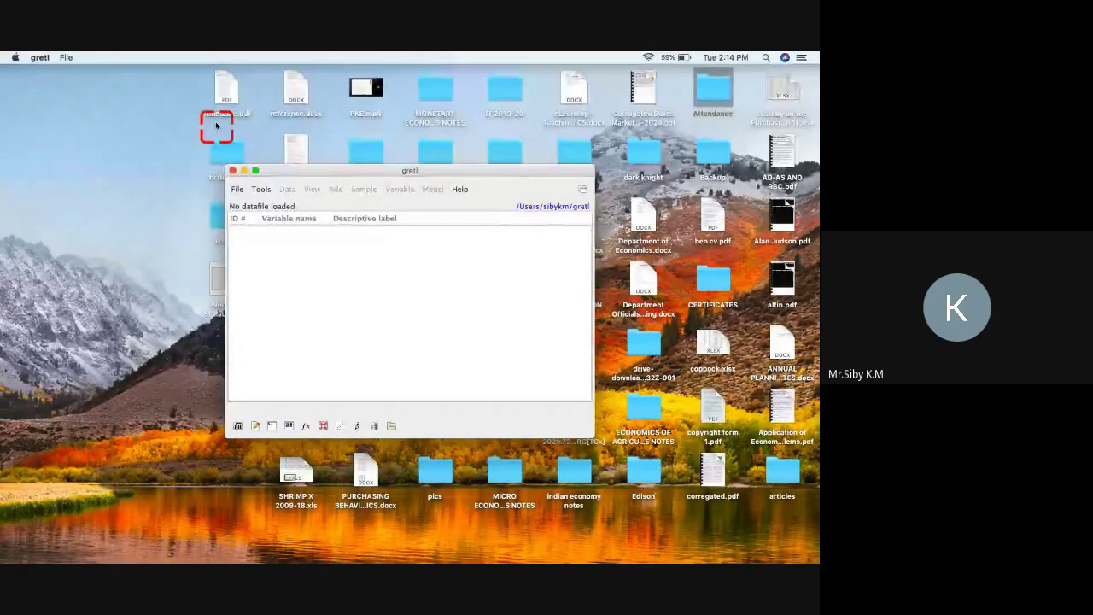
key(super+Tab)
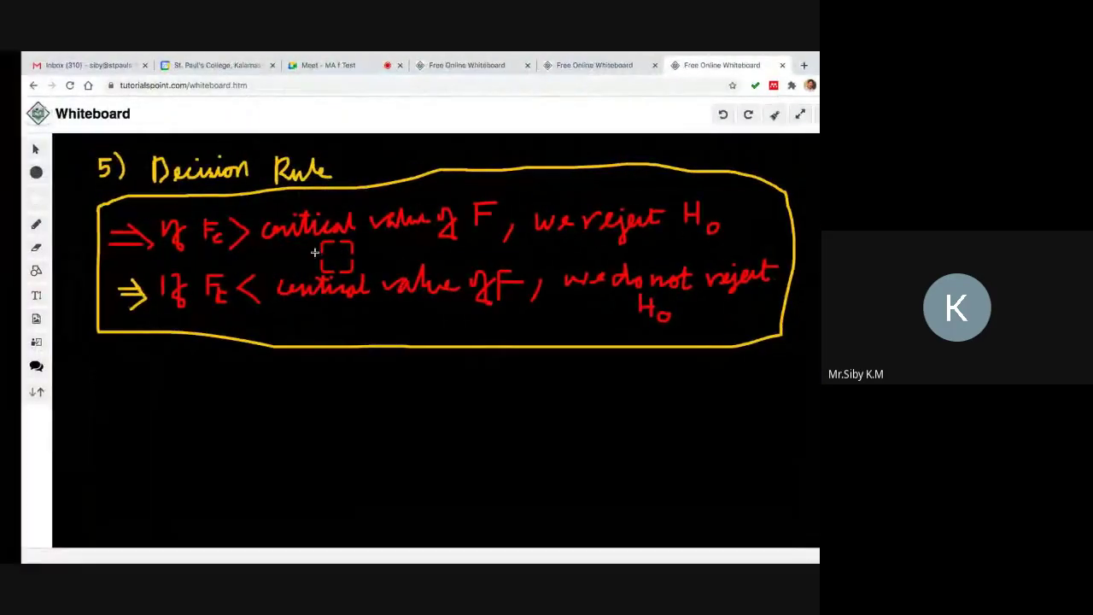
key(super+Tab)
Open the recently used data file Table_6.4.gdt in gretl
click(237, 189)
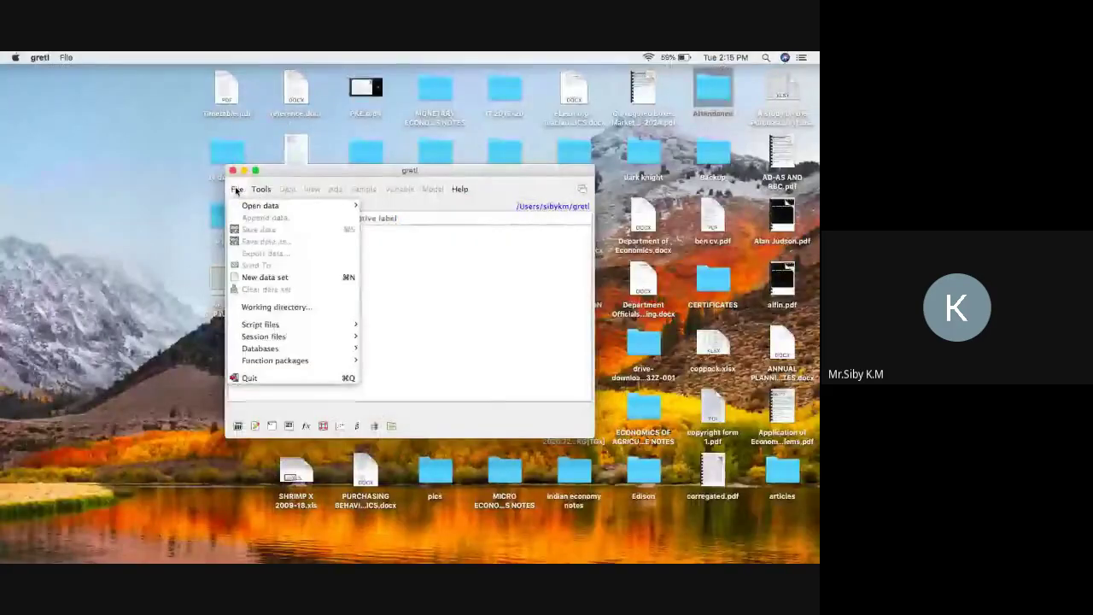
mouse_move(265, 206)
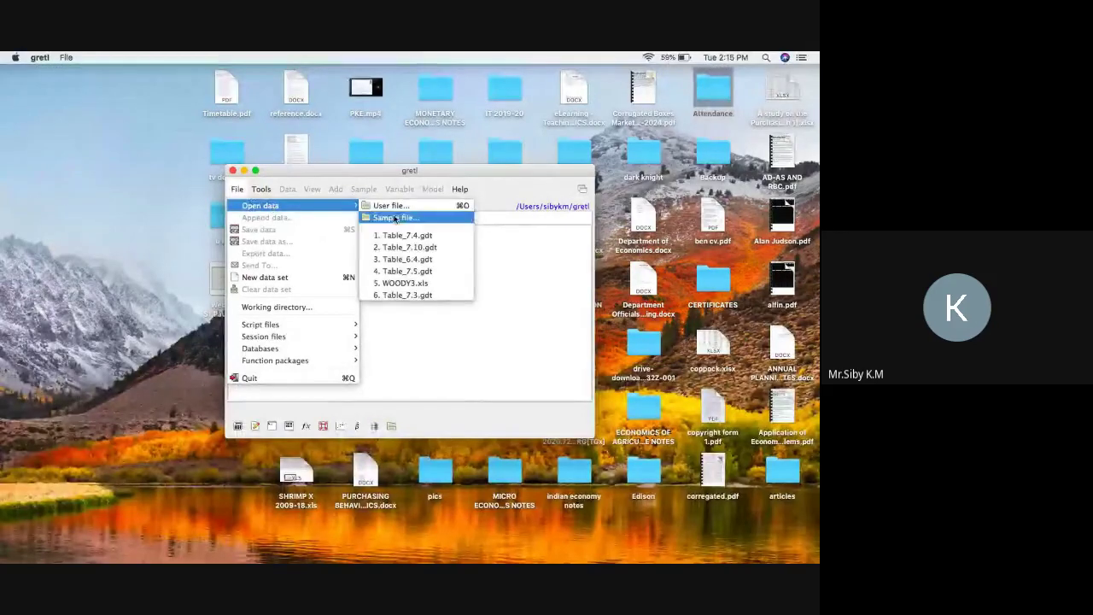
click(421, 260)
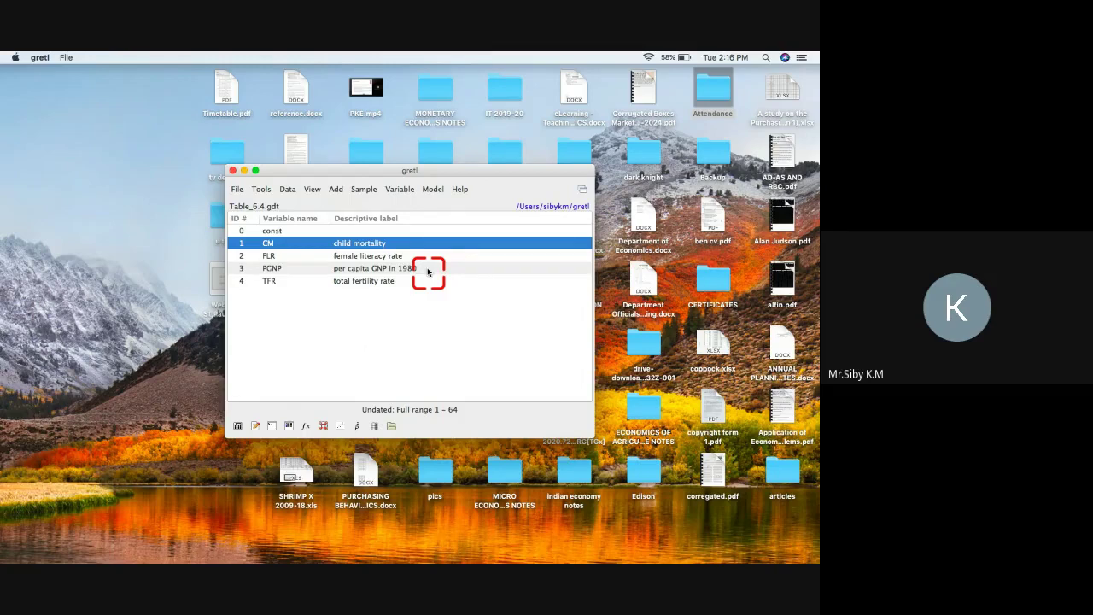
Display the data values of CM, FLR and PGNP together
key(shift+Down)
key(shift+Down)
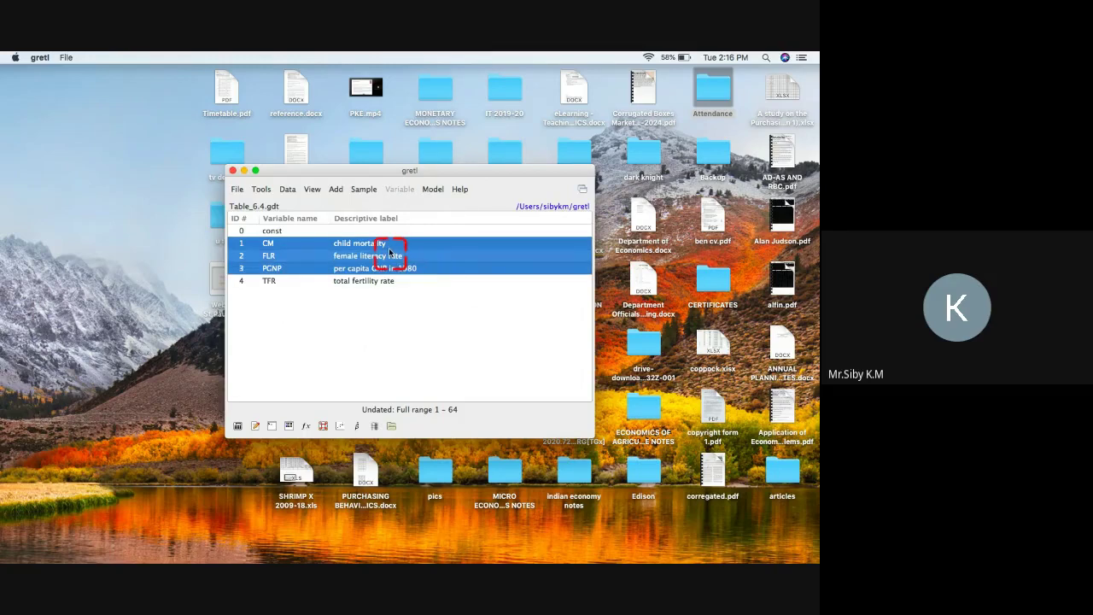
right_click(389, 247)
click(408, 261)
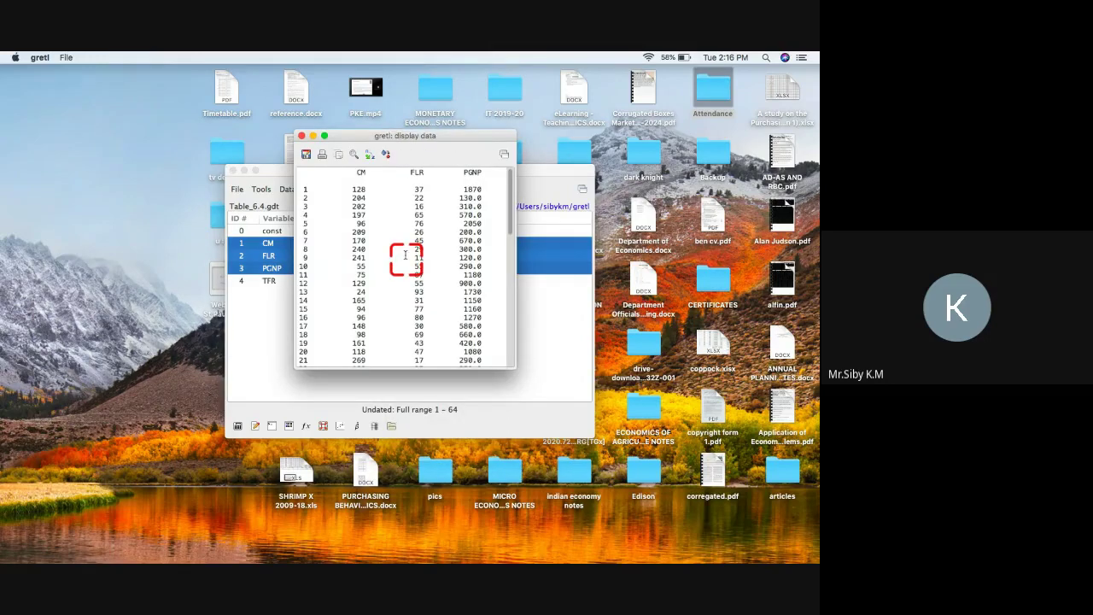
Examine all observations of CM, FLR and PGNP from first to last, and close the data display
click(324, 137)
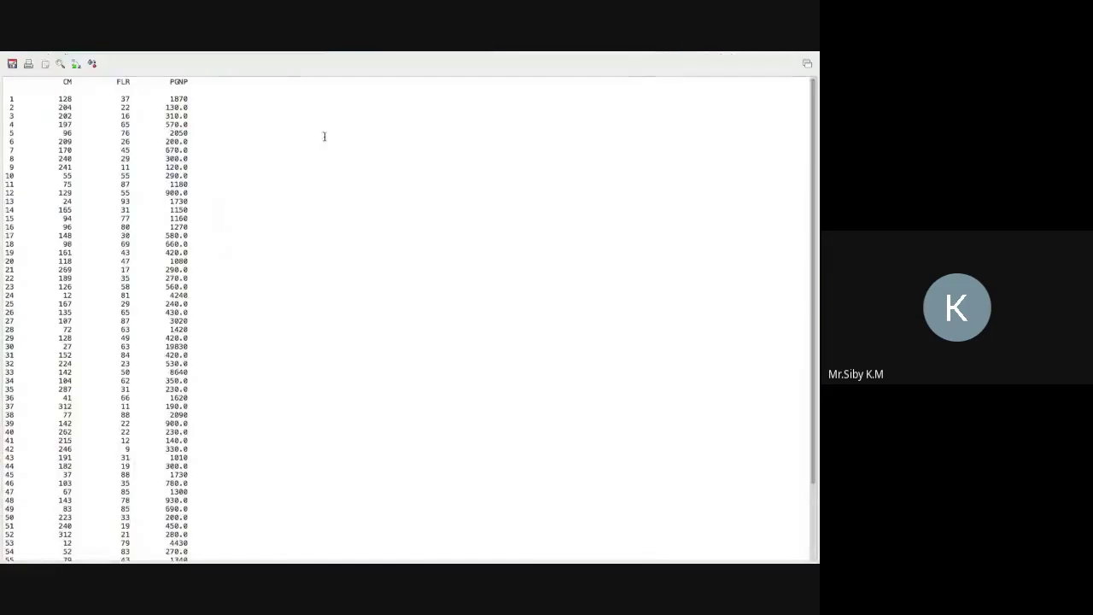
scroll(389, 409, down, 2)
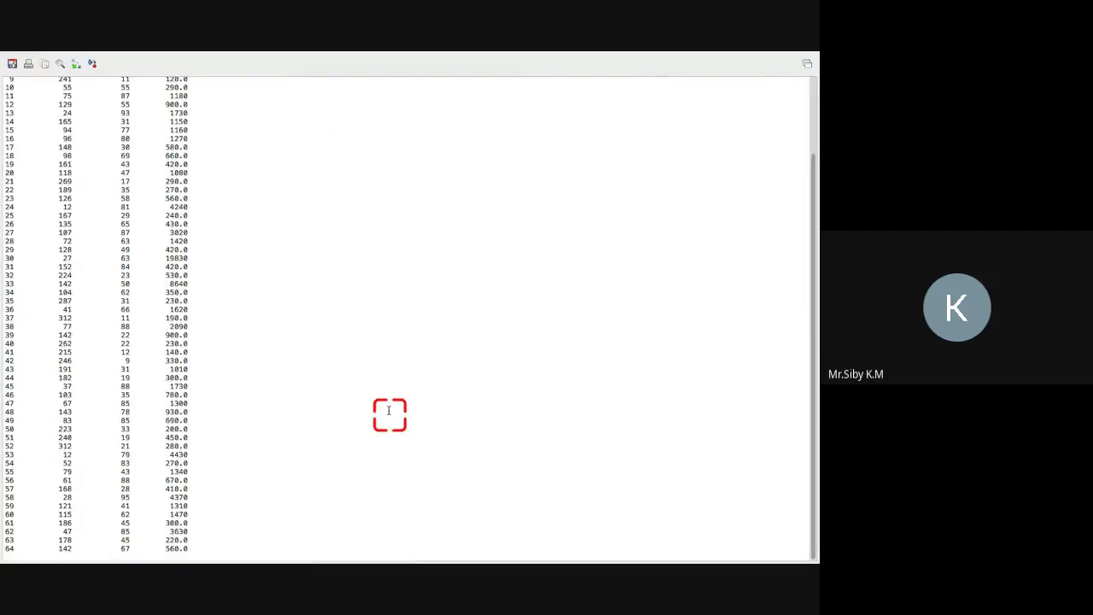
scroll(334, 270, up, 3)
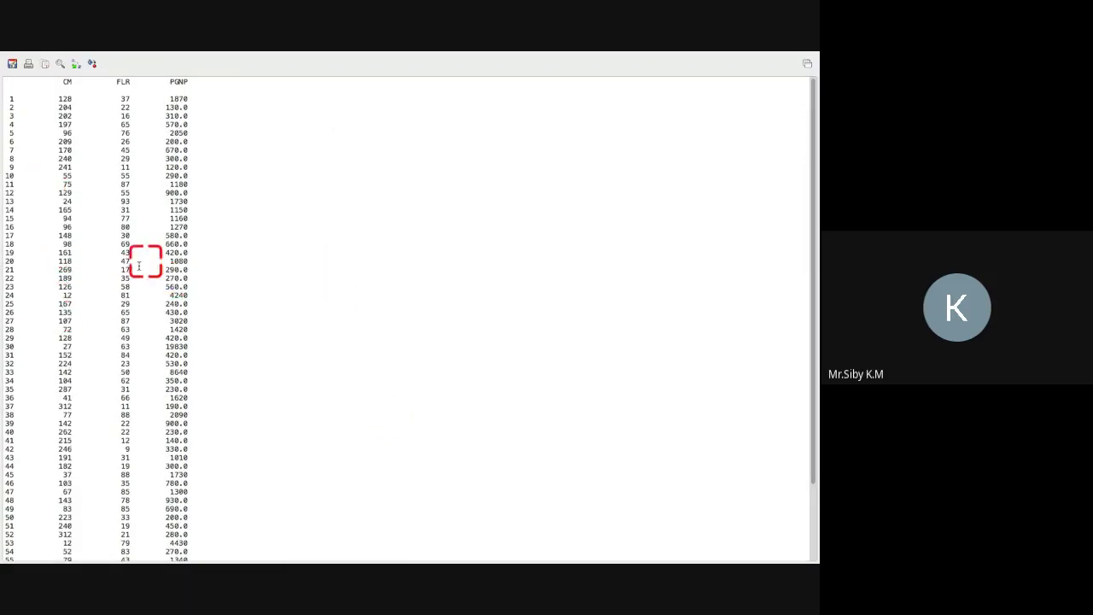
scroll(176, 346, down, 3)
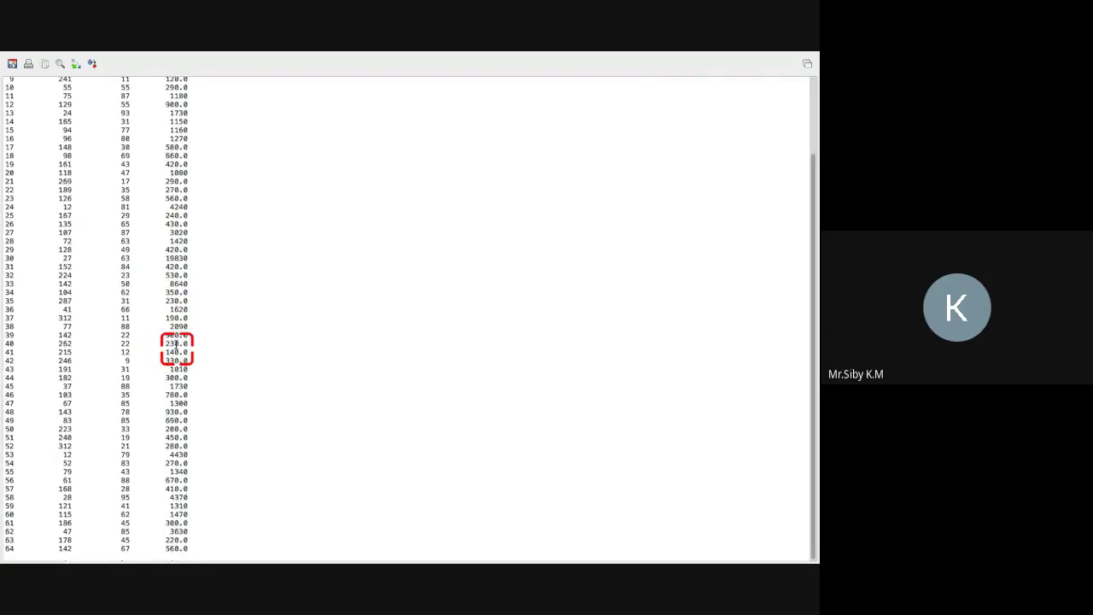
scroll(176, 346, up, 3)
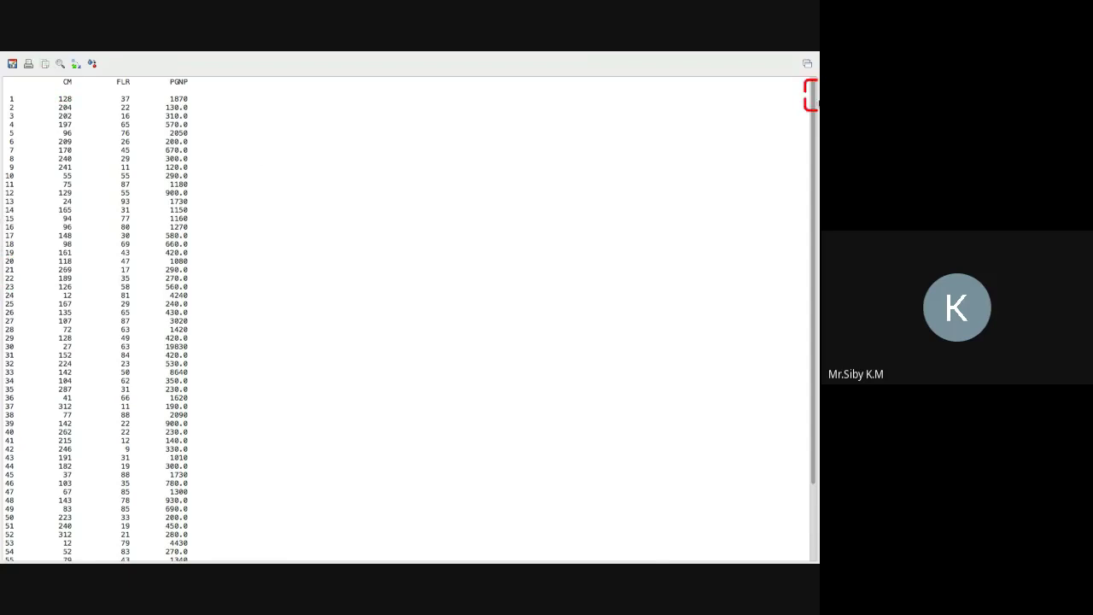
click(807, 64)
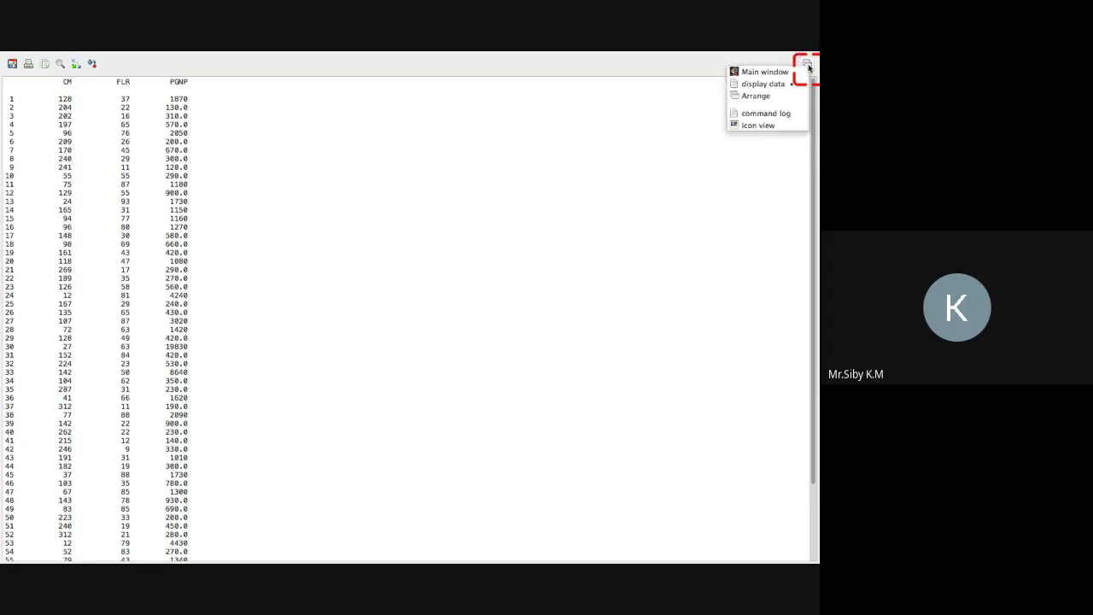
click(644, 201)
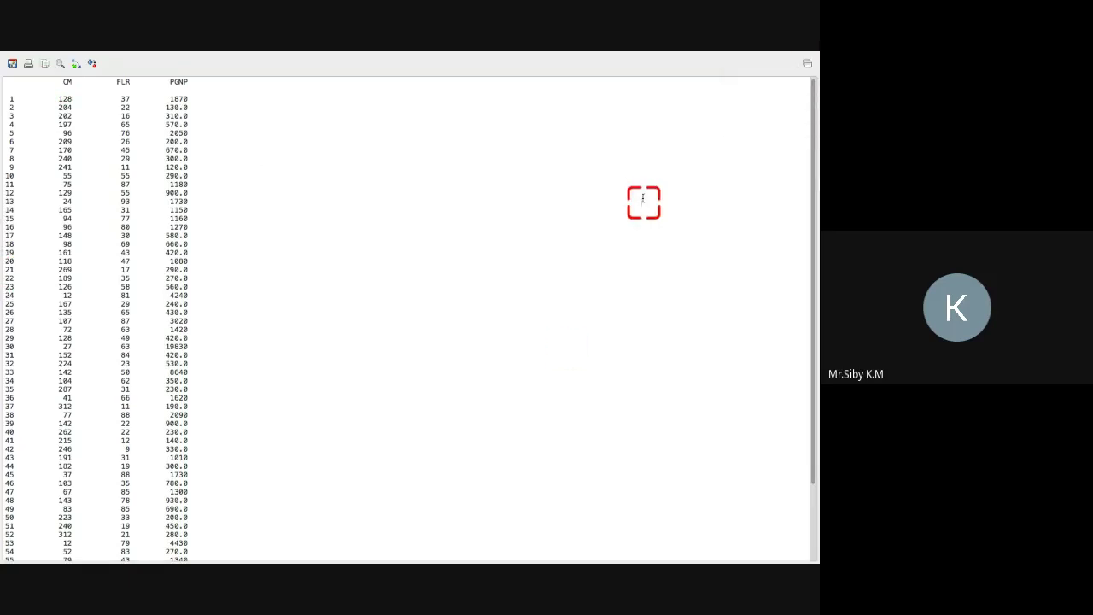
mouse_move(805, 68)
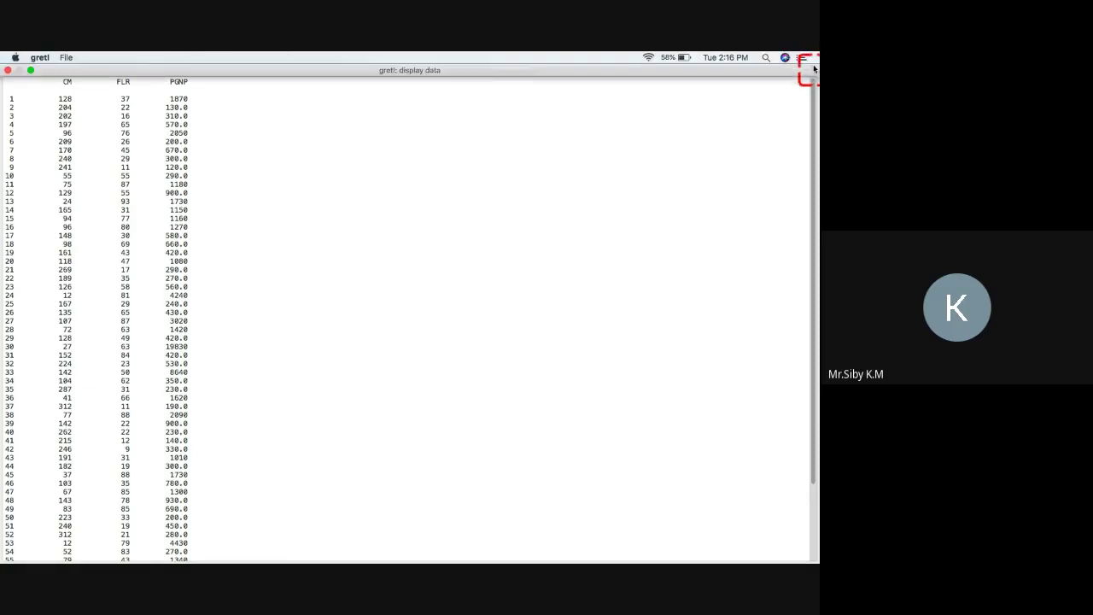
click(30, 70)
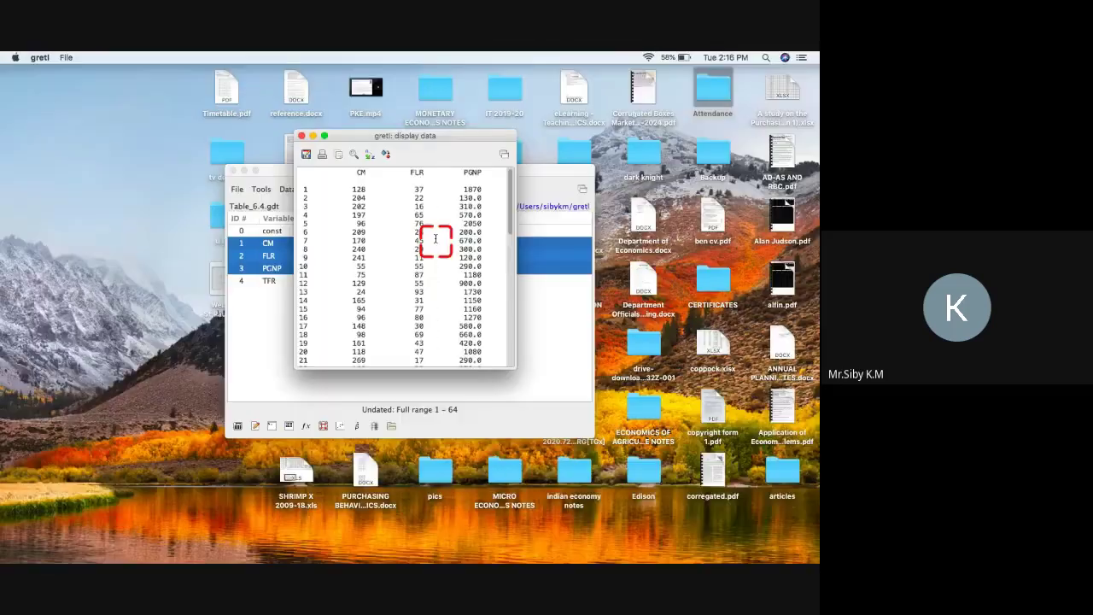
scroll(436, 239, down, 10)
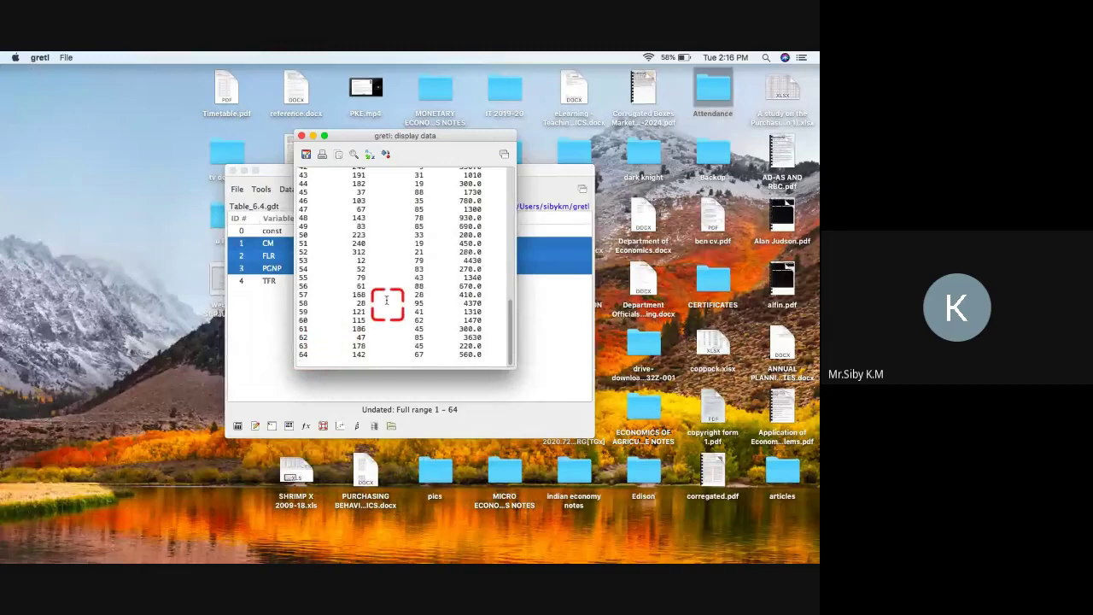
scroll(387, 301, up, 10)
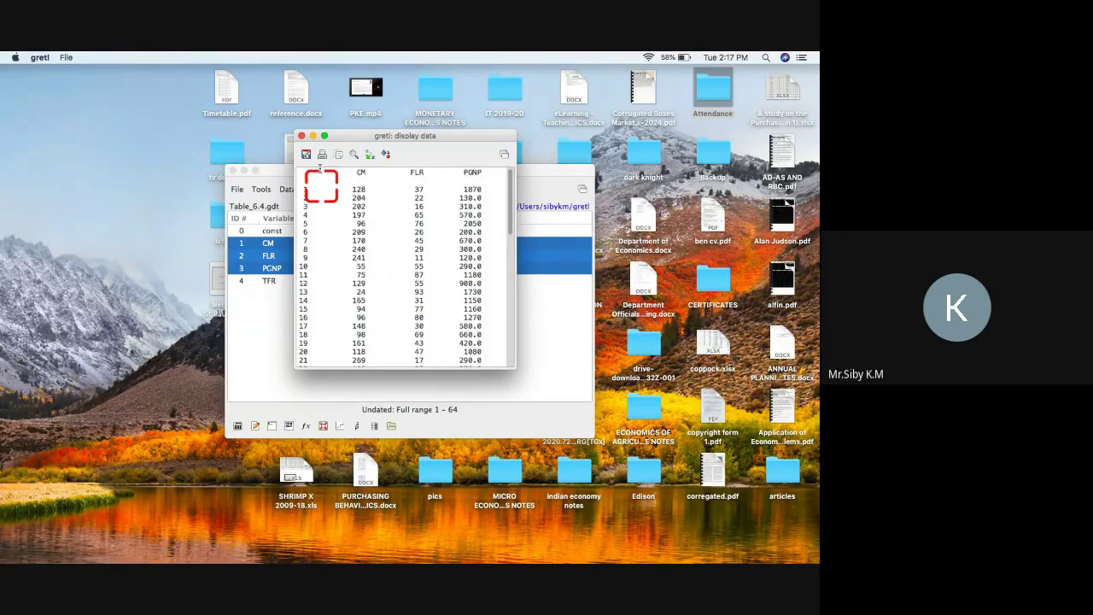
click(301, 135)
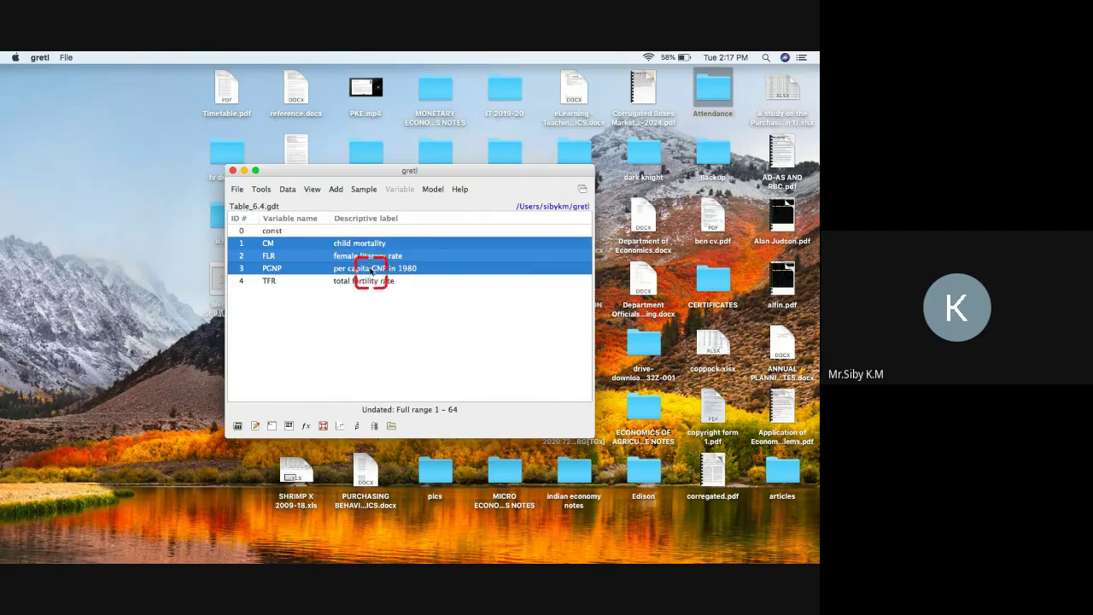
Start an Ordinary Least Squares model specification with CM as the dependent variable
click(433, 190)
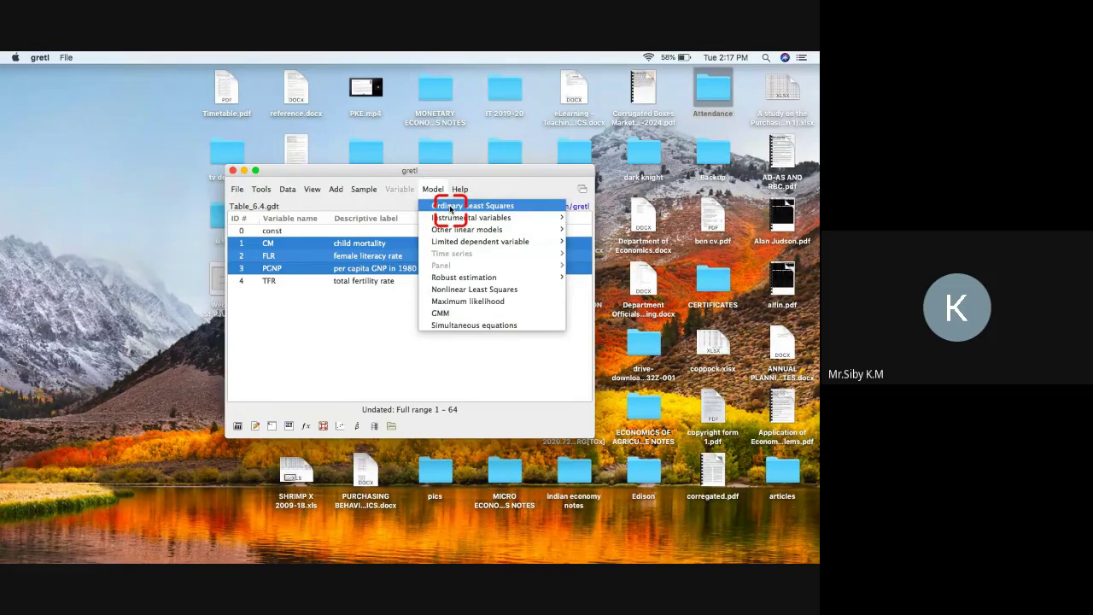
click(450, 209)
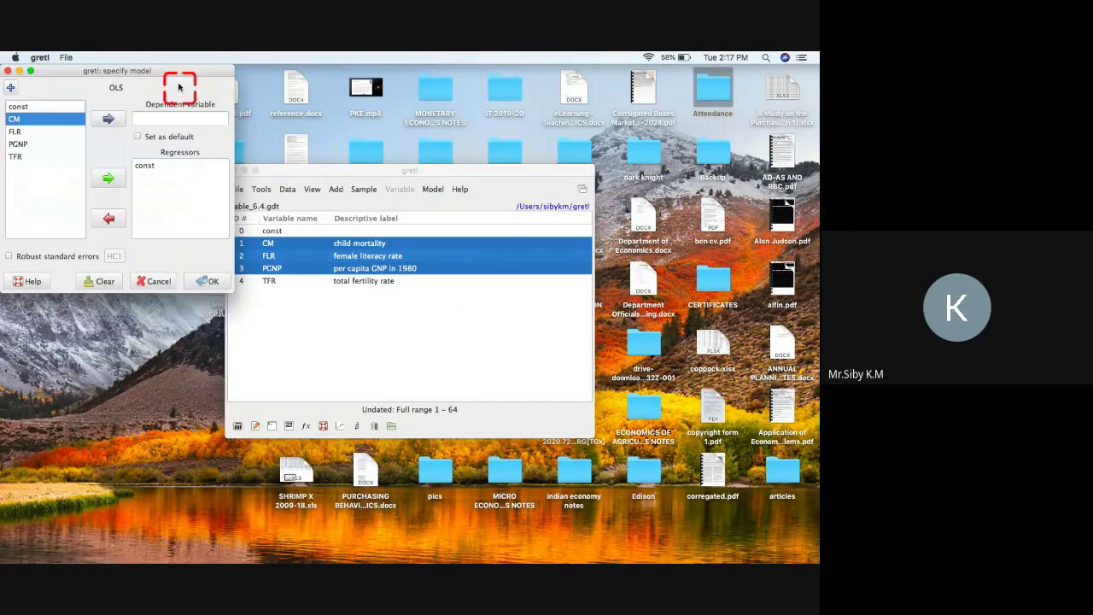
drag(176, 74, 457, 157)
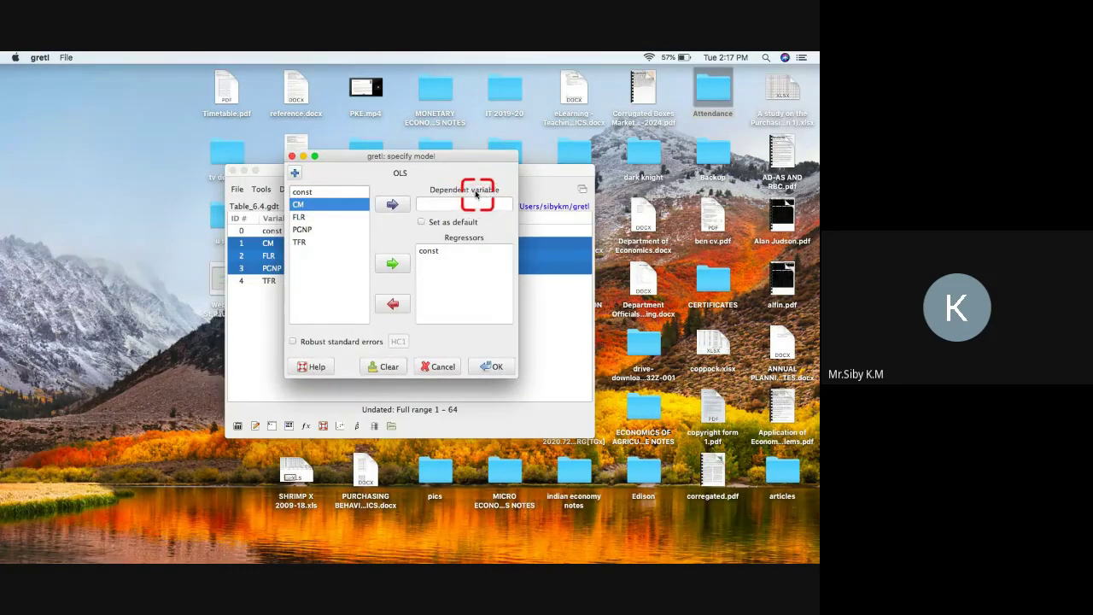
click(392, 204)
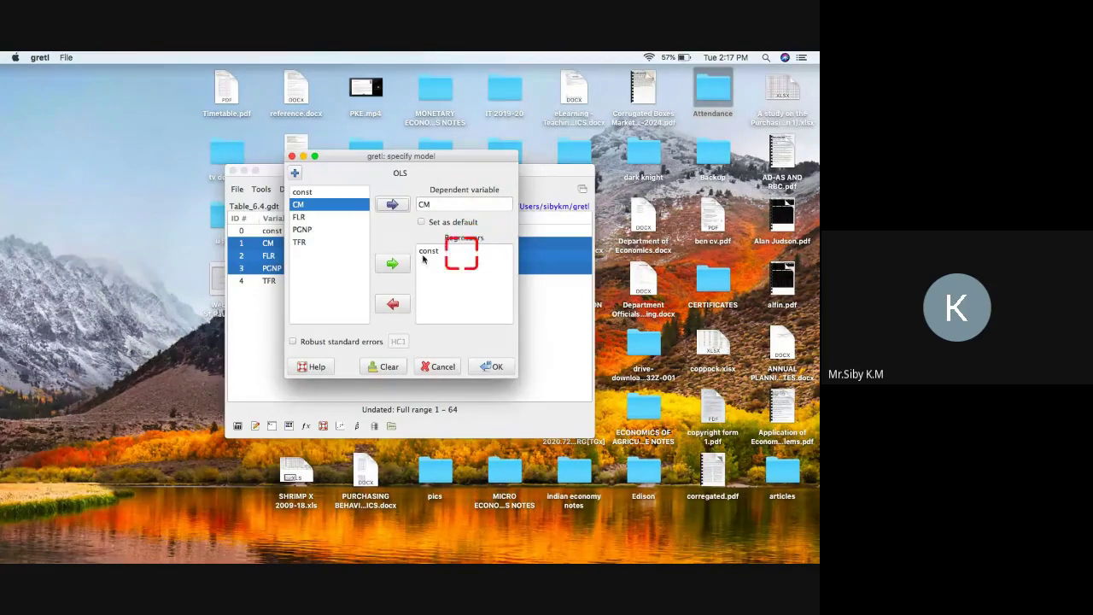
Add FLR and PGNP as regressors, estimate the OLS model, and place its results over the main gretl window
click(316, 217)
click(389, 264)
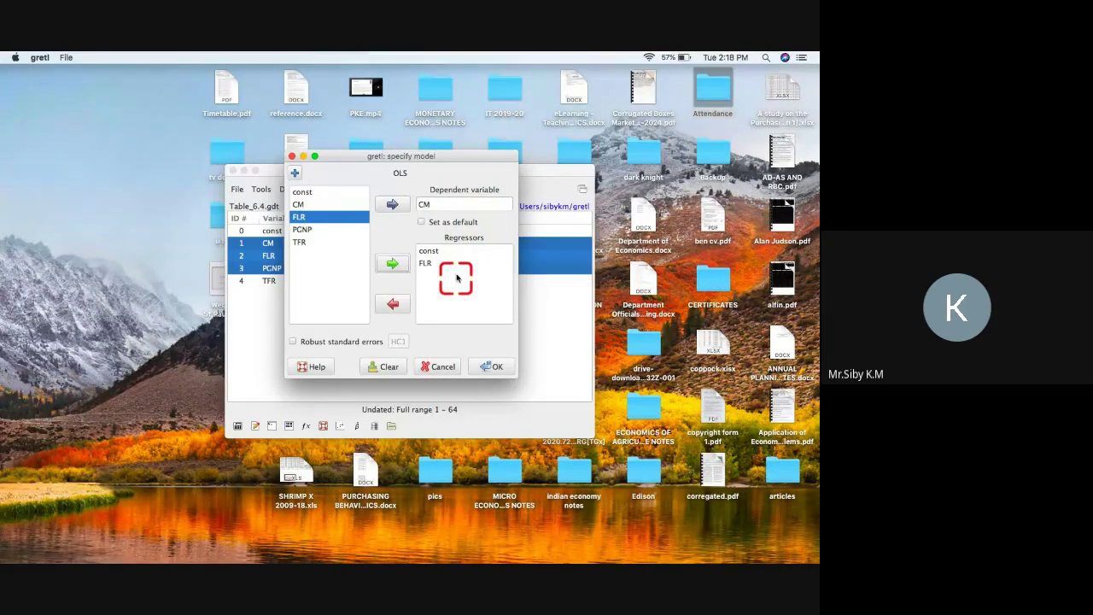
click(302, 230)
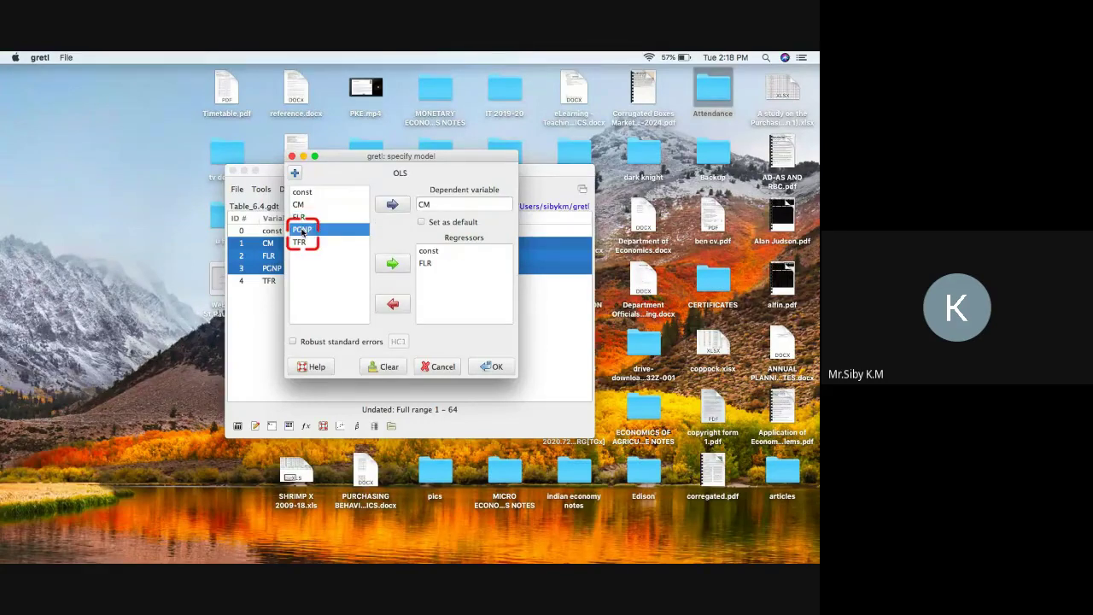
click(392, 264)
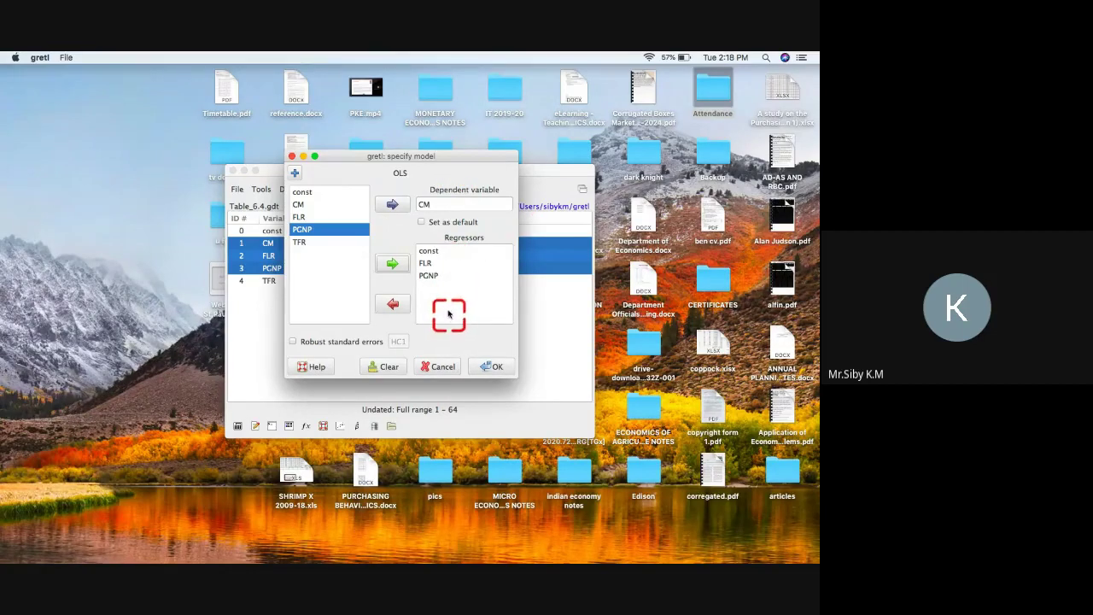
click(489, 368)
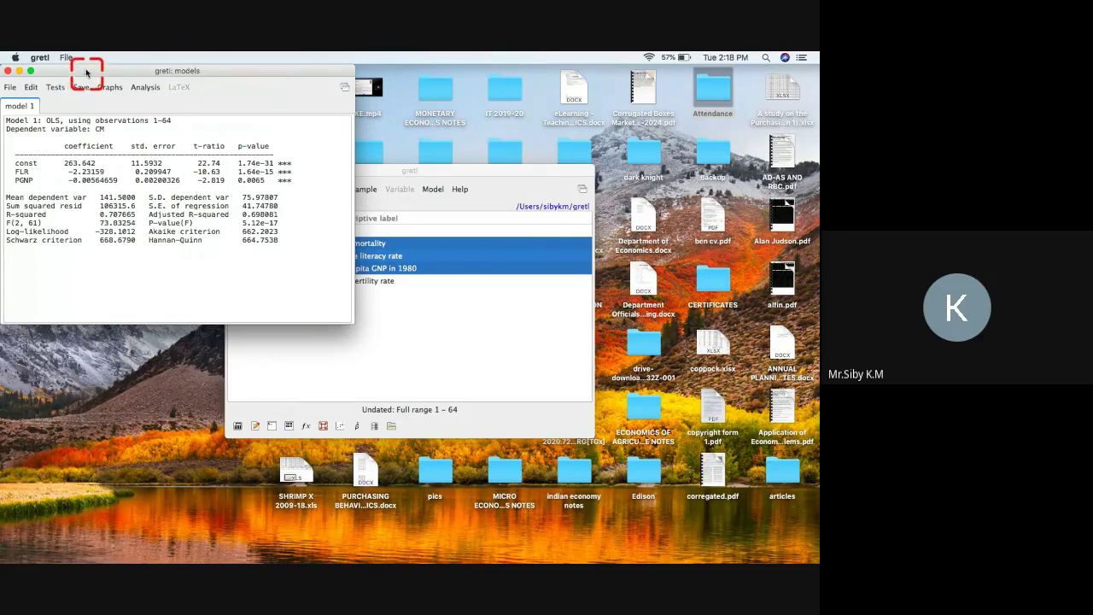
drag(86, 72, 317, 175)
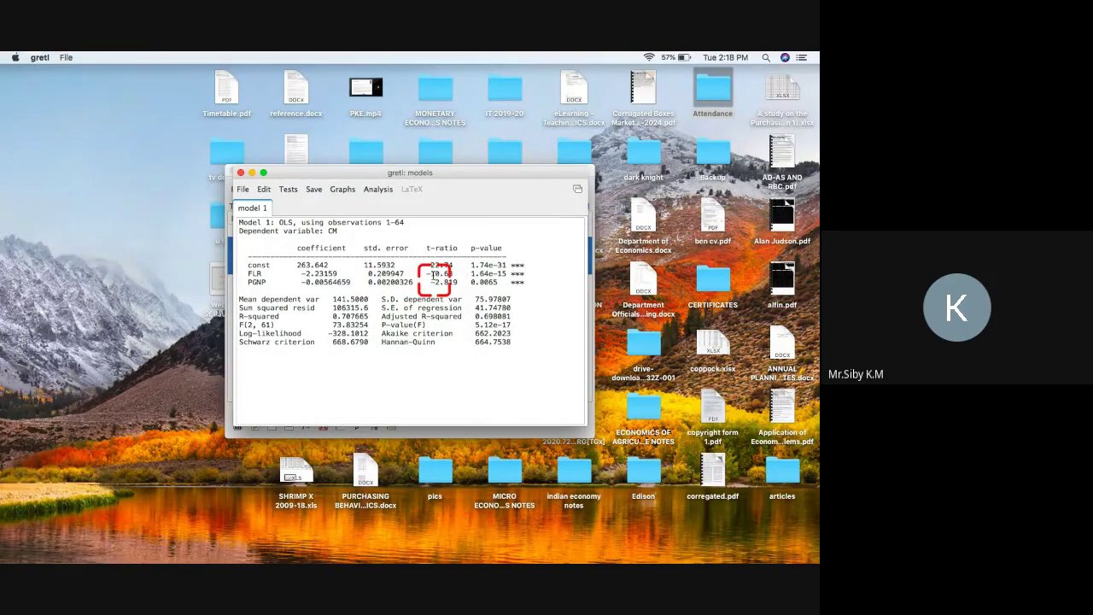
Switch to the browser whiteboard and handwrite ĈMi = β̂1 + β̂2 FLRi + β̂3 PGNP below the decision rule, with N = 64 beside it
key(ctrl+Right)
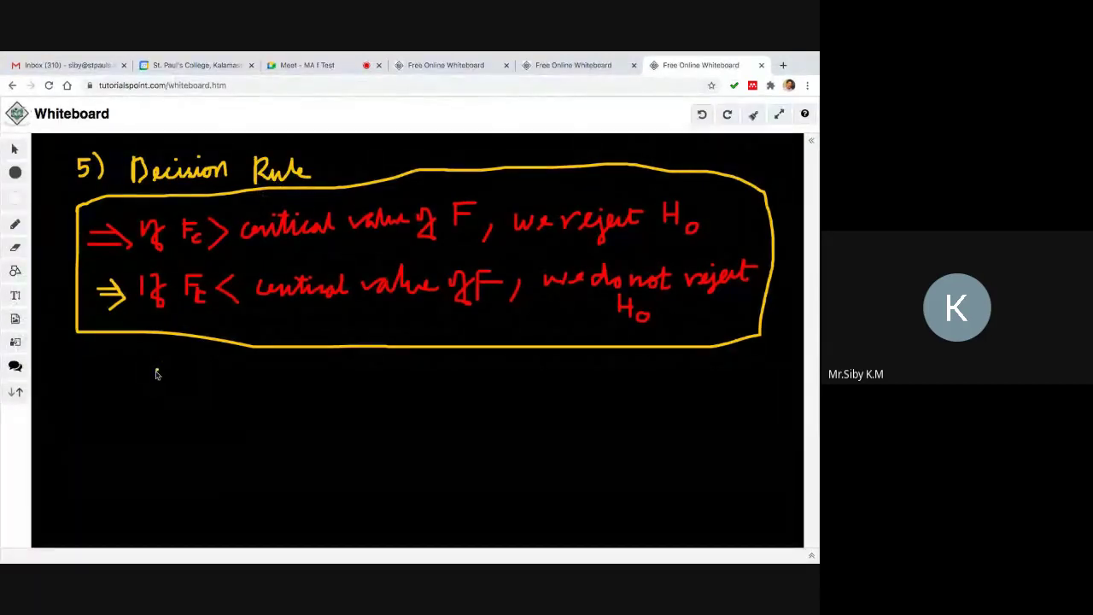
drag(168, 386, 179, 379)
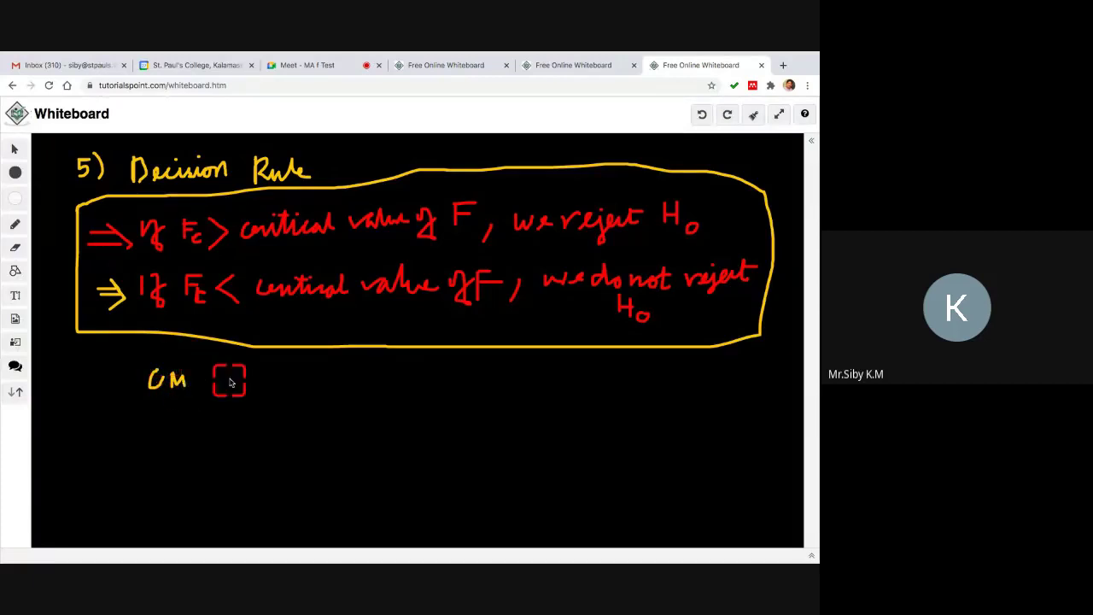
drag(161, 363, 177, 363)
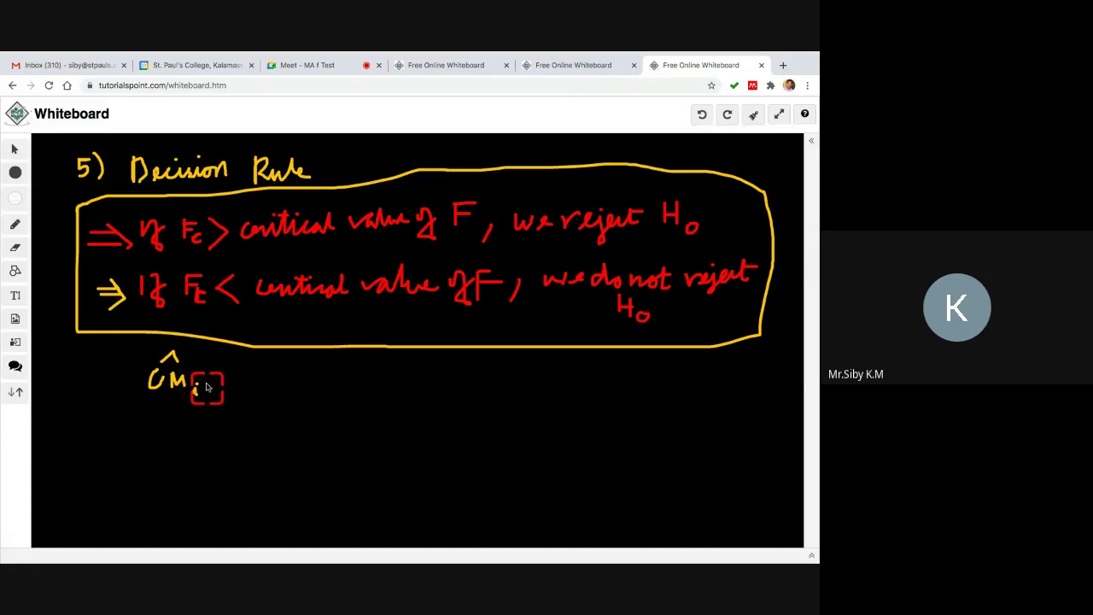
mouse_move(211, 381)
mouse_down()
mouse_move(236, 377)
mouse_move(253, 390)
mouse_move(239, 367)
mouse_move(279, 376)
mouse_move(267, 381)
mouse_move(274, 391)
mouse_move(293, 378)
mouse_move(294, 399)
mouse_move(302, 378)
mouse_move(295, 389)
mouse_move(319, 392)
mouse_move(291, 370)
mouse_move(299, 364)
mouse_move(331, 382)
mouse_move(349, 375)
mouse_move(363, 390)
mouse_move(375, 369)
mouse_move(387, 394)
mouse_move(415, 383)
mouse_move(407, 377)
mouse_move(429, 396)
mouse_move(429, 377)
mouse_move(445, 391)
mouse_move(436, 366)
mouse_up()
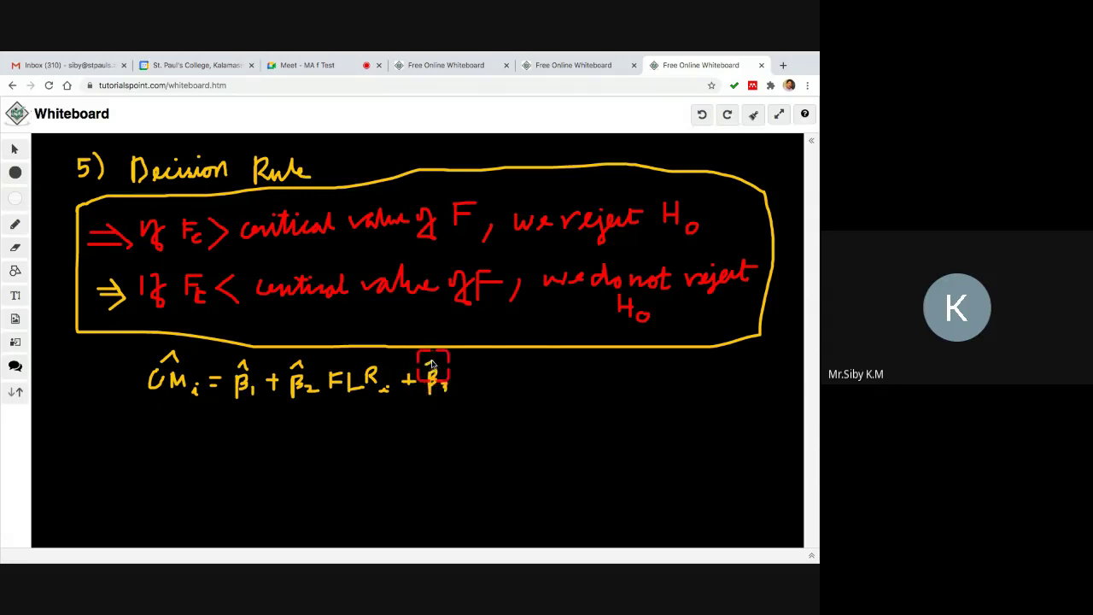
mouse_move(461, 372)
mouse_down()
mouse_move(461, 391)
mouse_move(474, 370)
mouse_move(480, 391)
mouse_move(518, 366)
mouse_move(527, 387)
mouse_move(528, 377)
mouse_up()
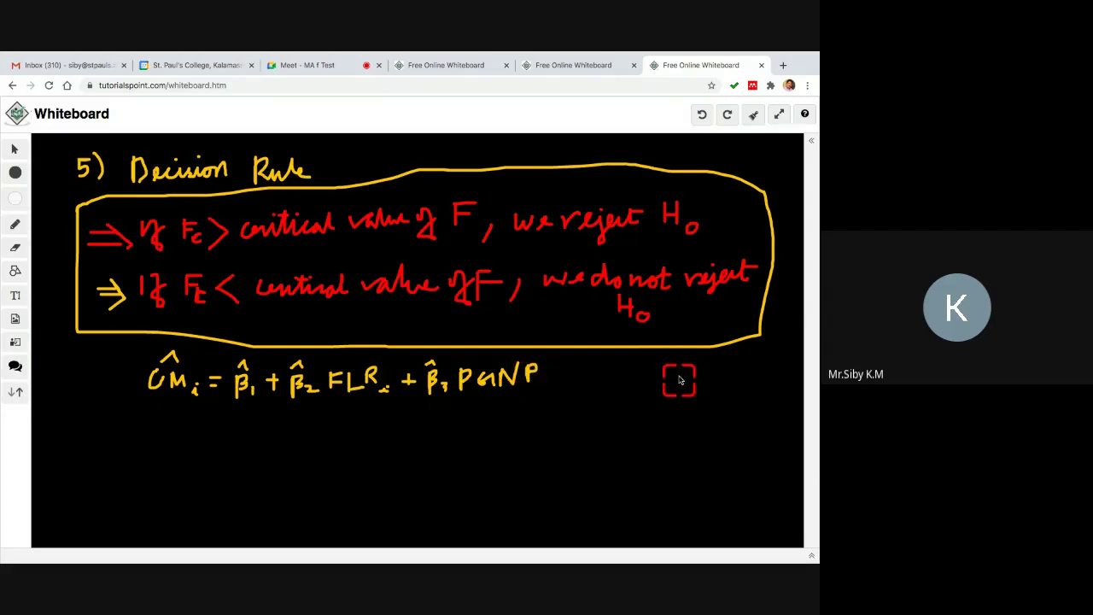
mouse_move(667, 381)
mouse_down()
mouse_move(667, 363)
mouse_move(679, 362)
mouse_move(748, 389)
mouse_up()
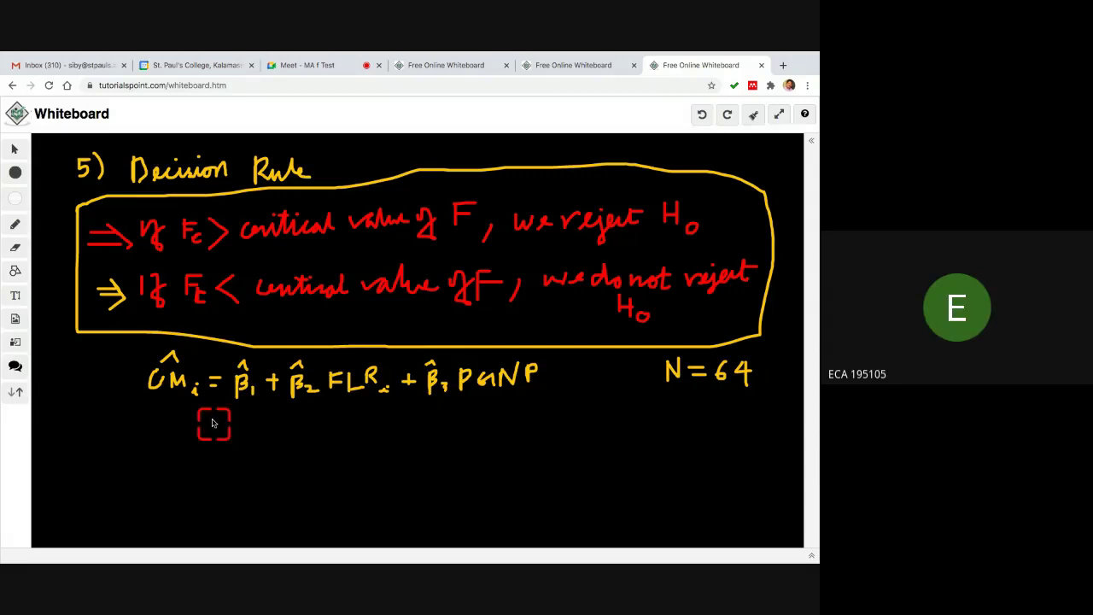
Begin a second equation line with = 263.64, taking the constant's coefficient from the gretl model output
drag(208, 426, 221, 425)
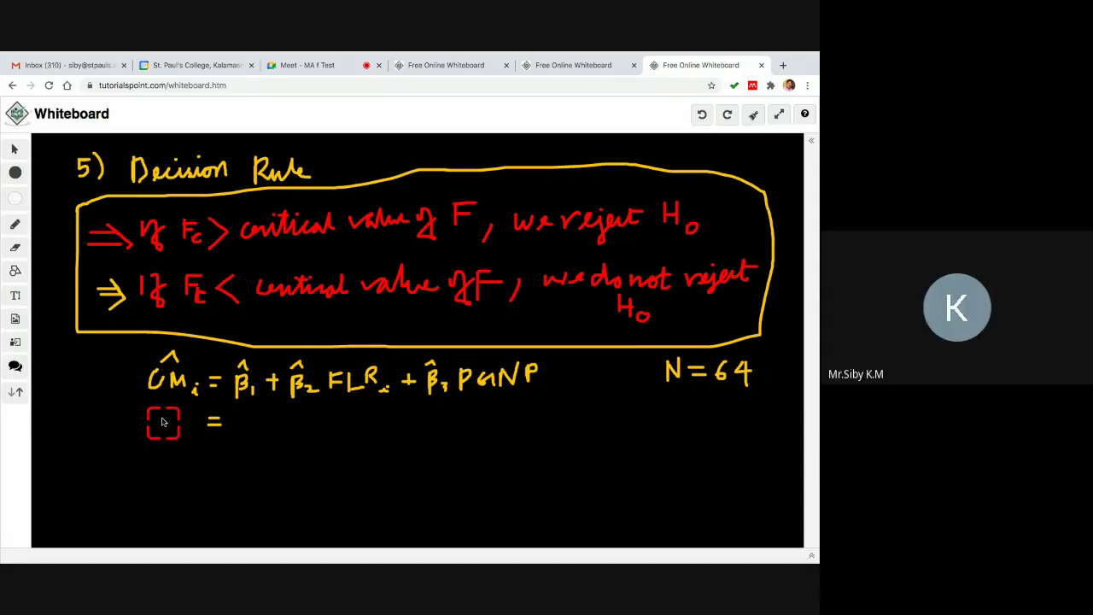
key(F11)
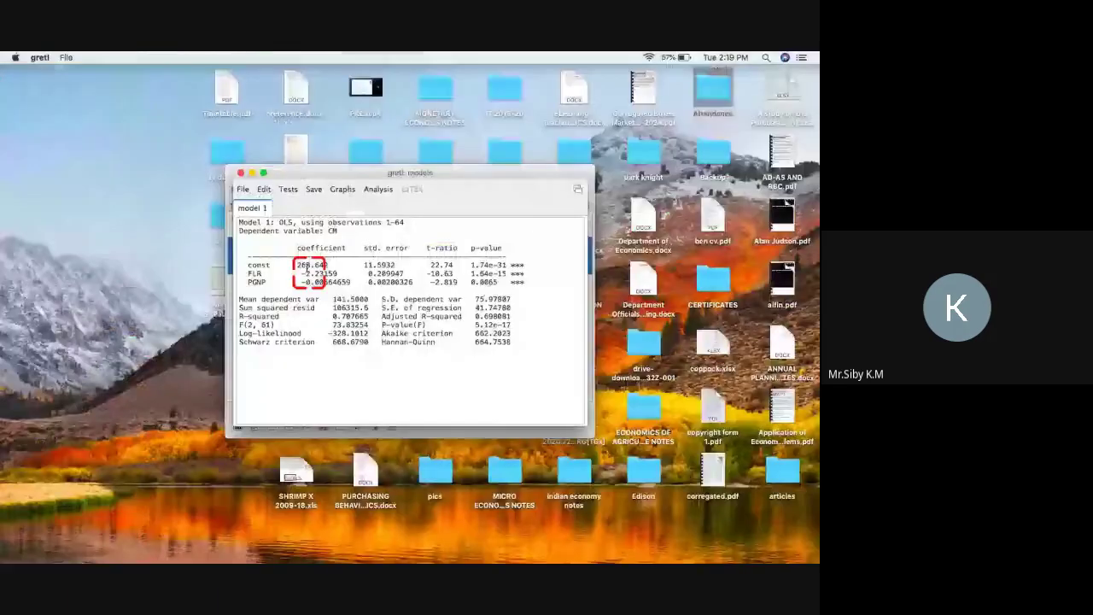
key(ctrl+Right)
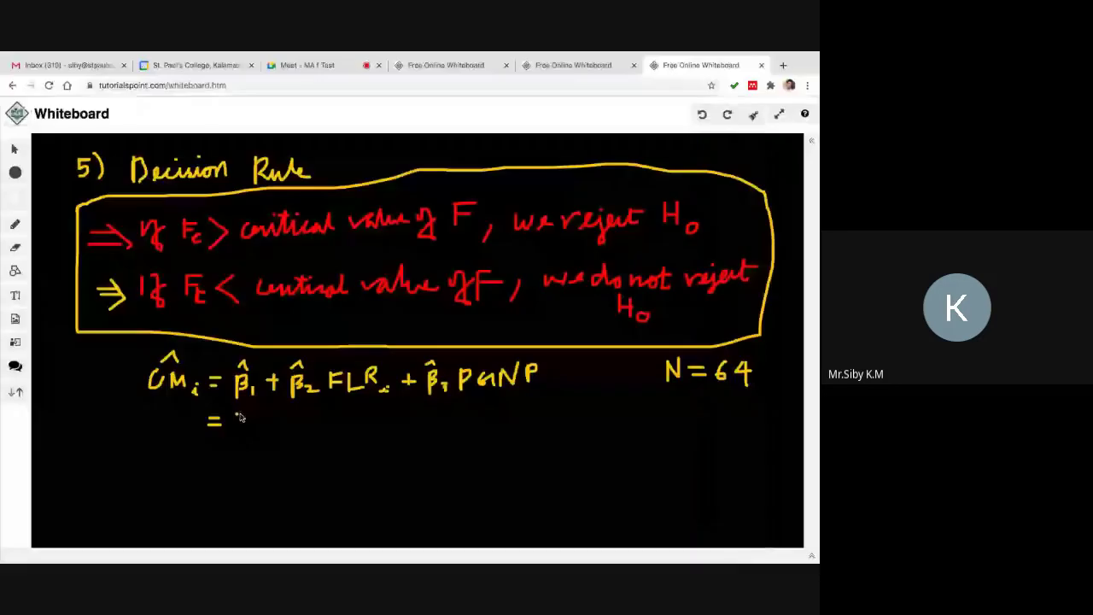
mouse_move(236, 414)
mouse_down()
mouse_move(265, 432)
mouse_move(276, 417)
mouse_move(277, 431)
mouse_move(325, 436)
mouse_up()
click(279, 425)
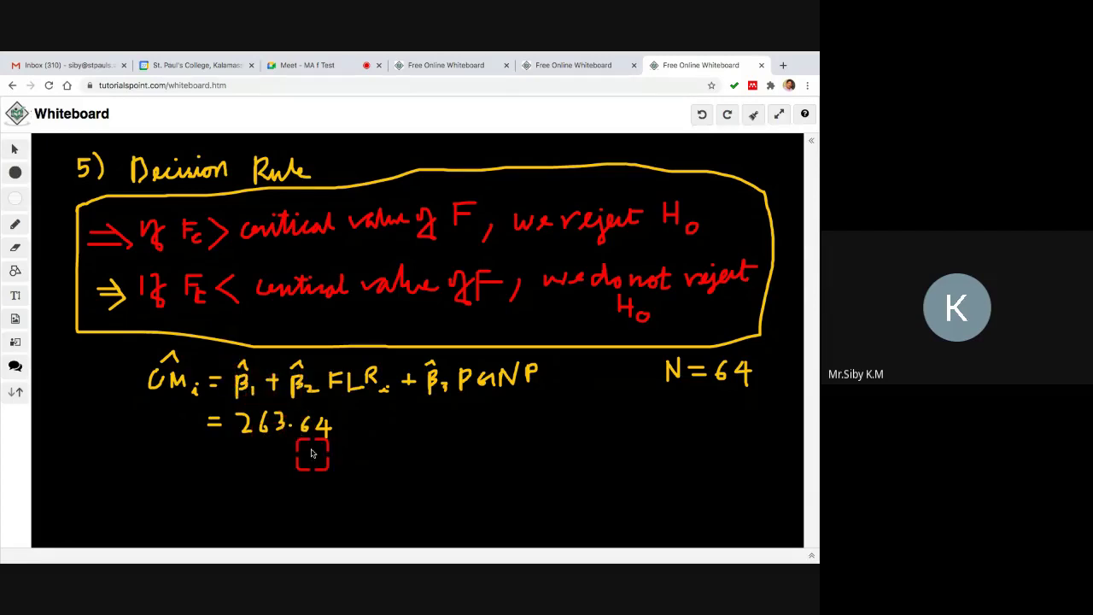
Extend the numeric equation with − 2.23 FLRi, checking the FLR coefficient in the gretl model output
key(ctrl+Left)
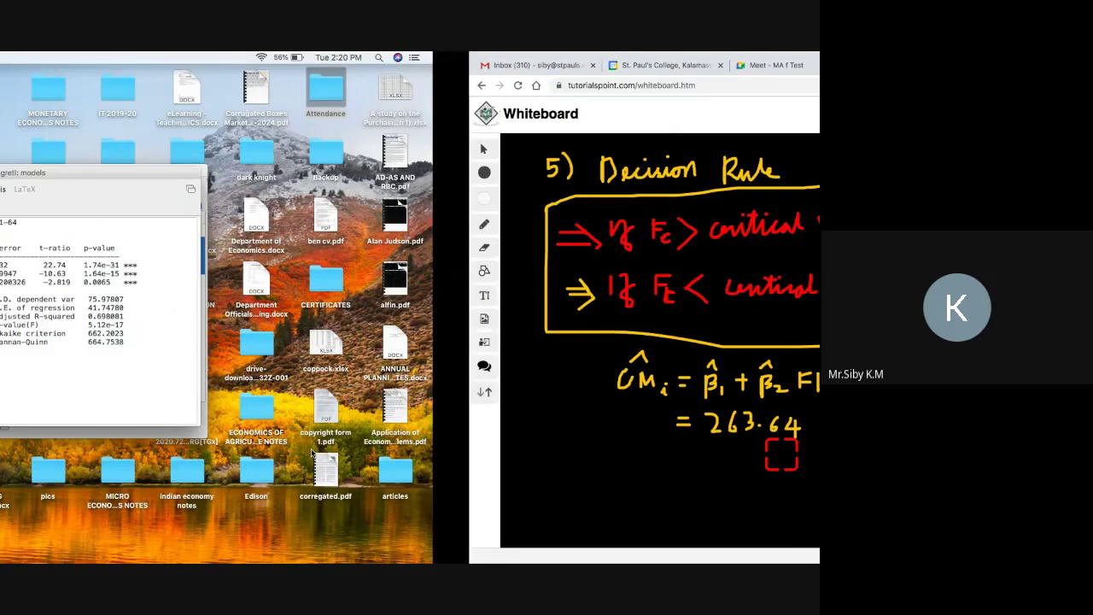
key(ctrl+Right)
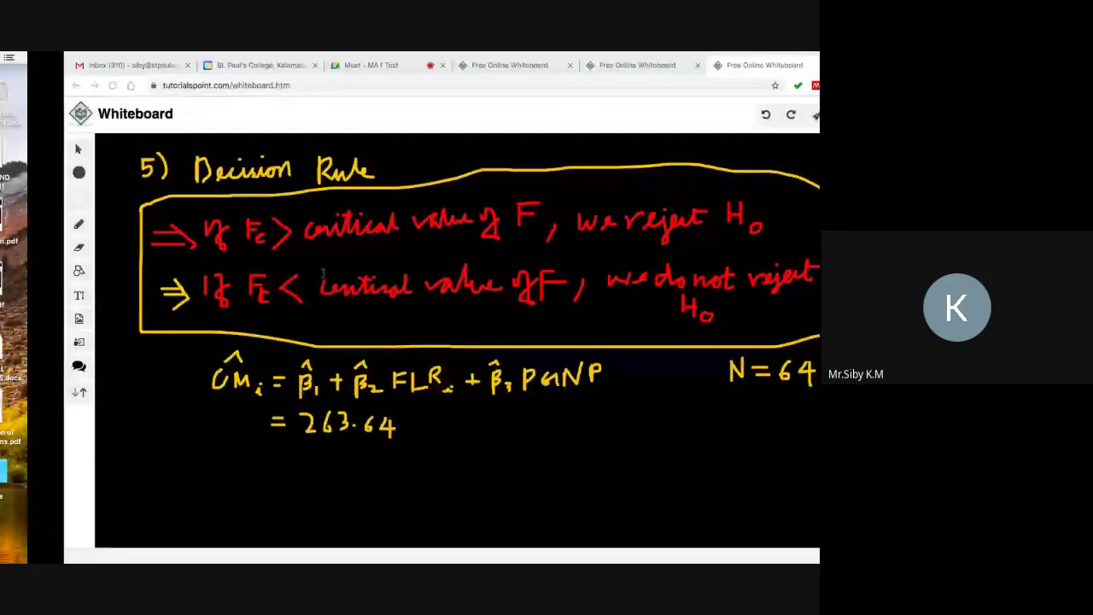
drag(345, 421, 366, 420)
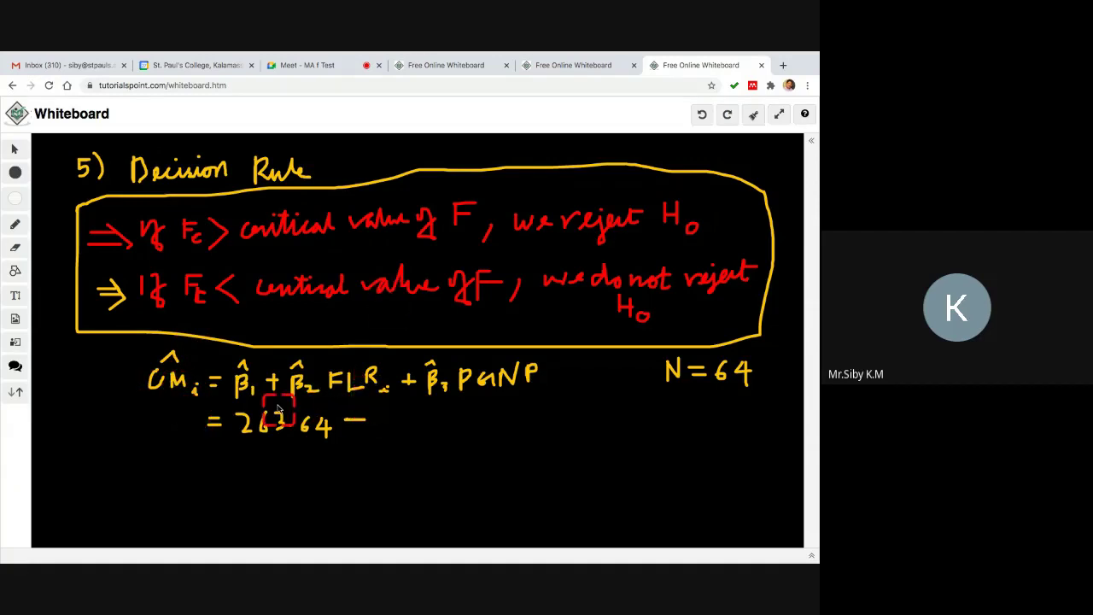
key(ctrl+Left)
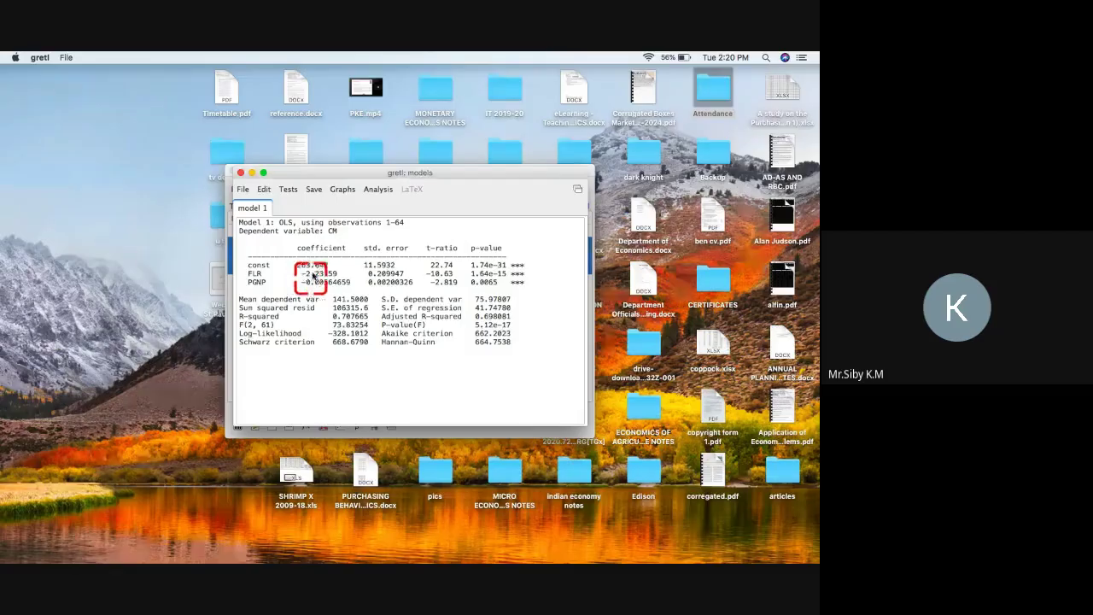
key(ctrl+Right)
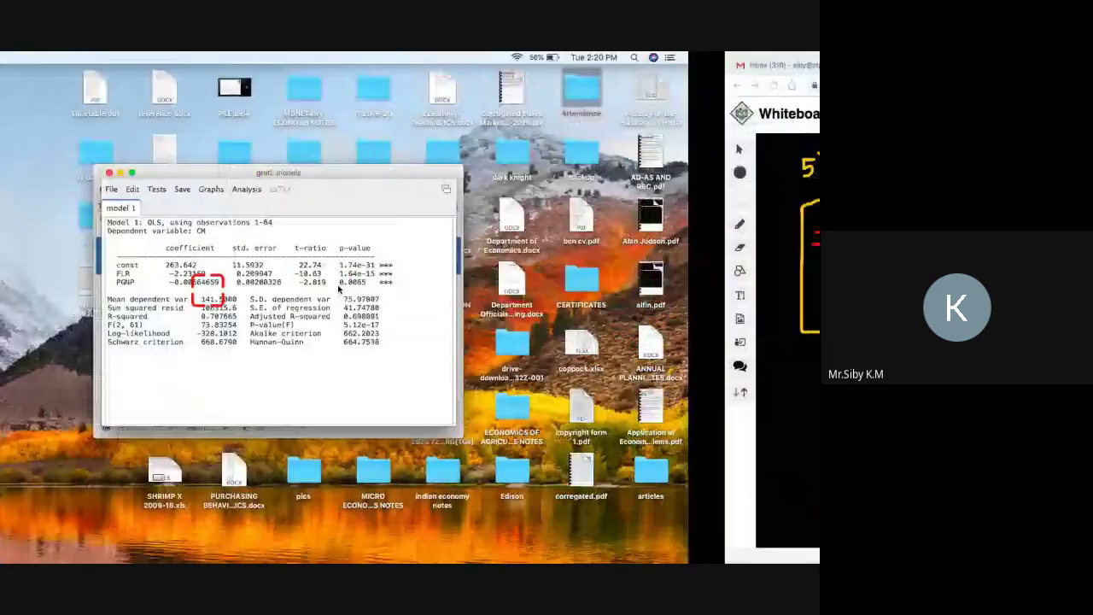
key(ctrl+Left)
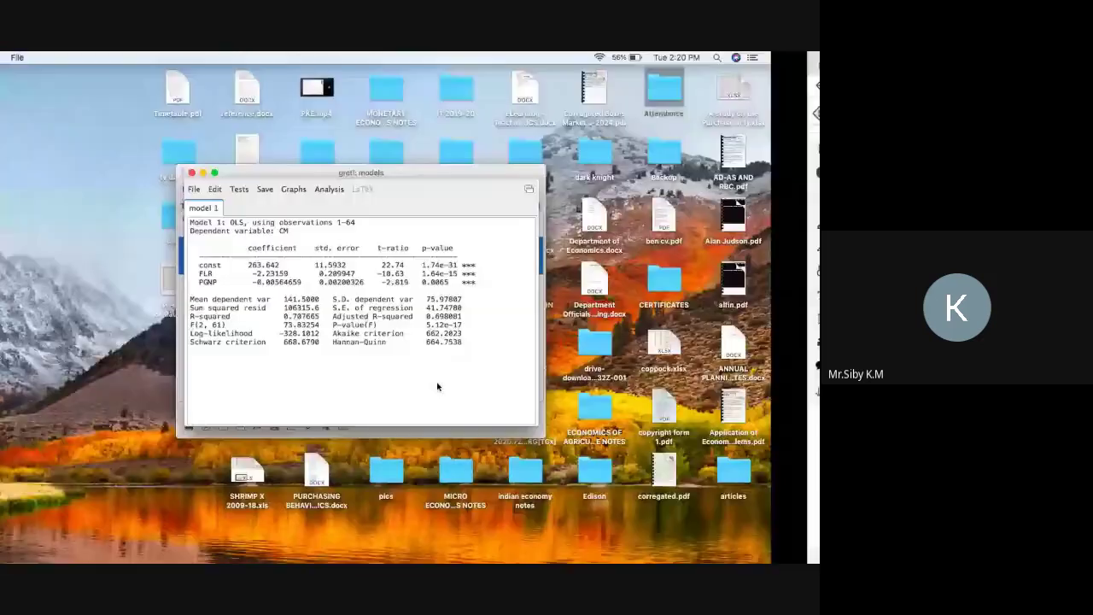
key(ctrl+Right)
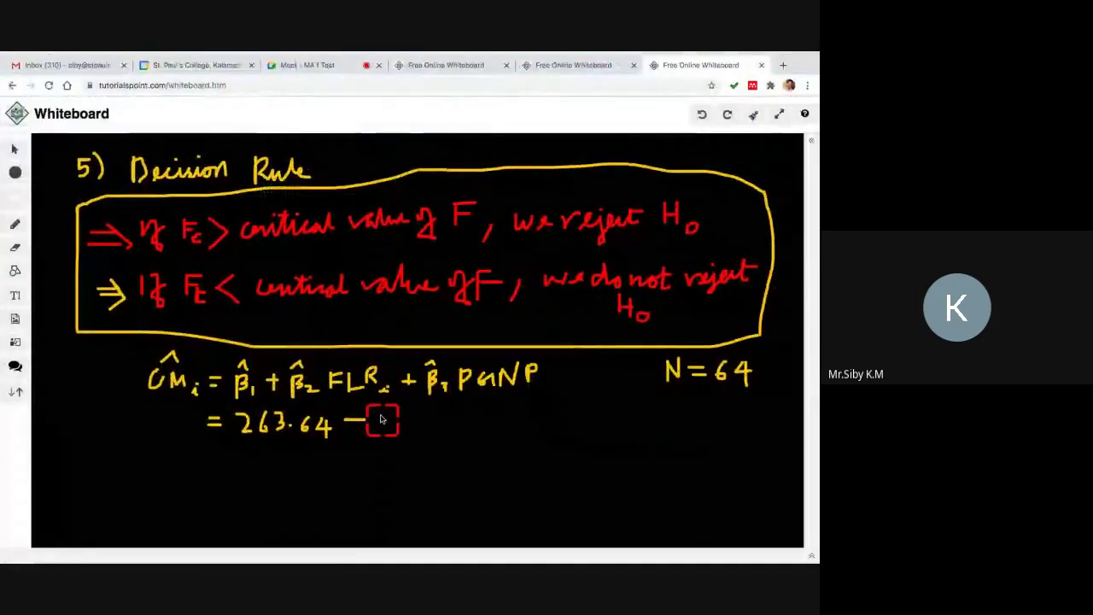
mouse_move(376, 417)
mouse_down()
mouse_move(387, 433)
mouse_move(396, 424)
mouse_up()
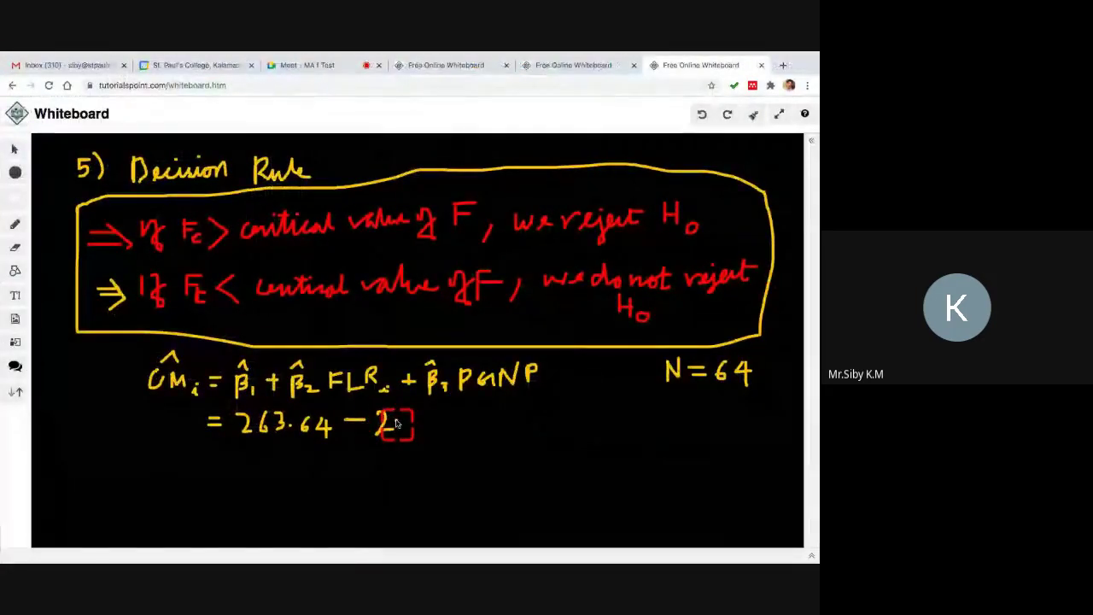
key(ctrl+Left)
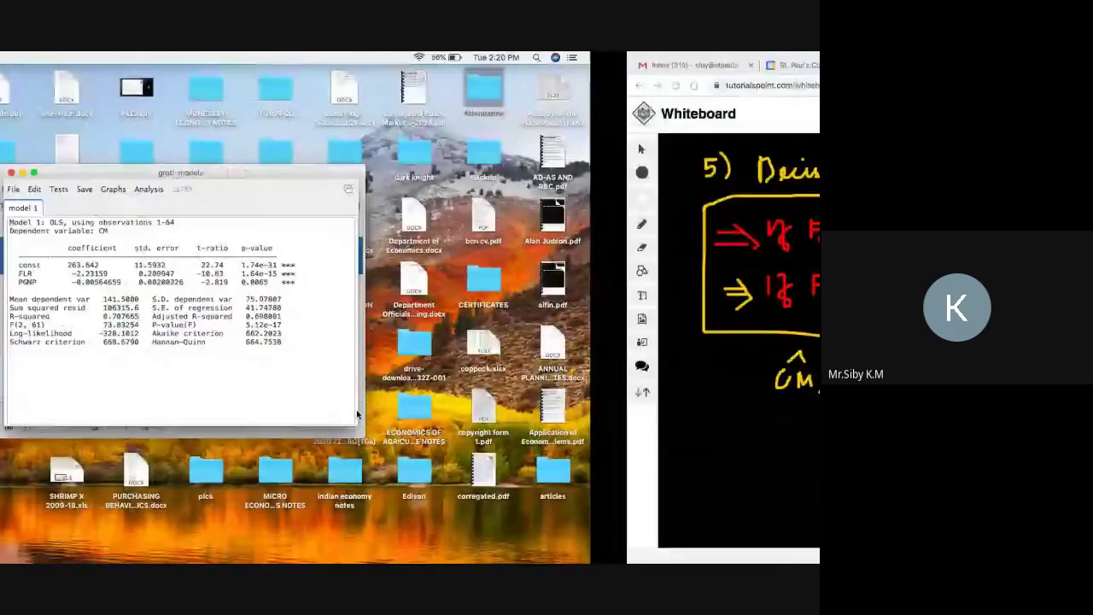
key(ctrl+Right)
mouse_move(404, 413)
mouse_down()
mouse_move(405, 432)
mouse_move(417, 431)
mouse_up()
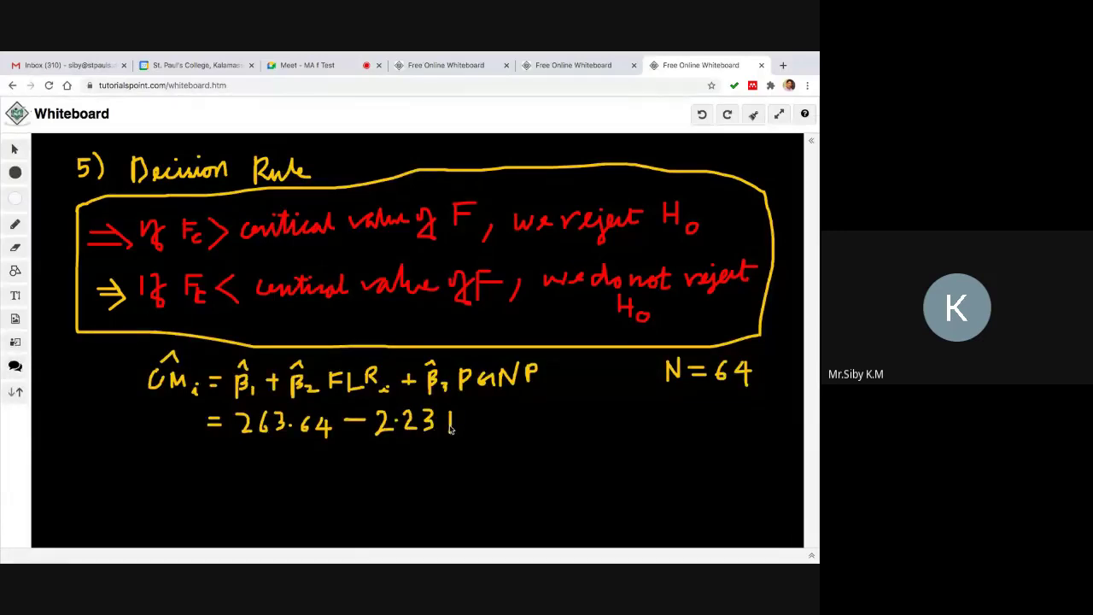
mouse_move(474, 408)
mouse_down()
mouse_move(474, 430)
mouse_move(478, 420)
mouse_move(491, 431)
mouse_up()
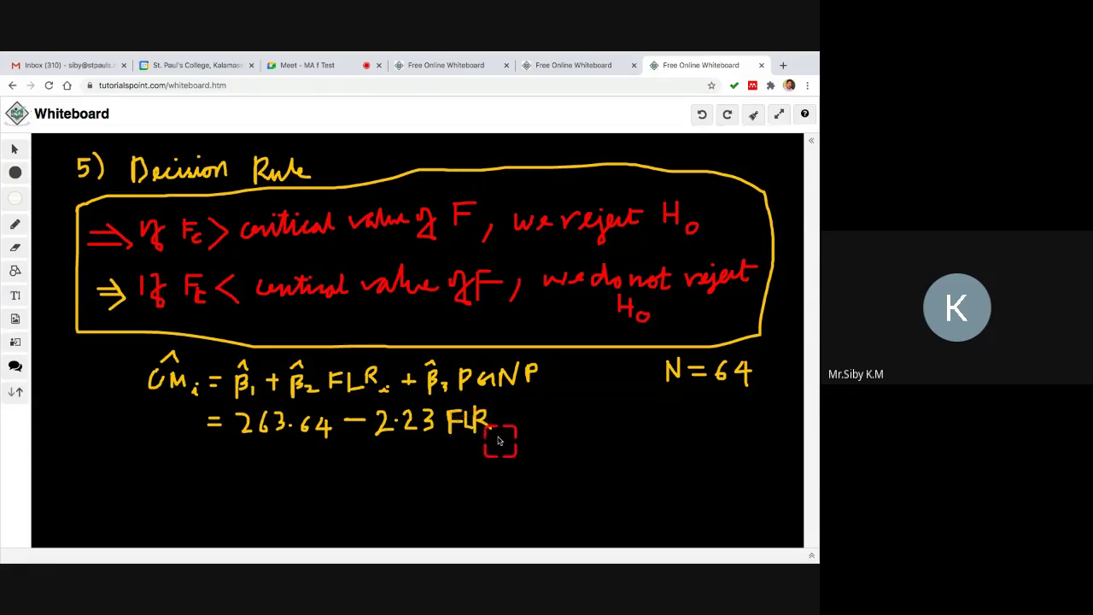
drag(501, 431, 501, 439)
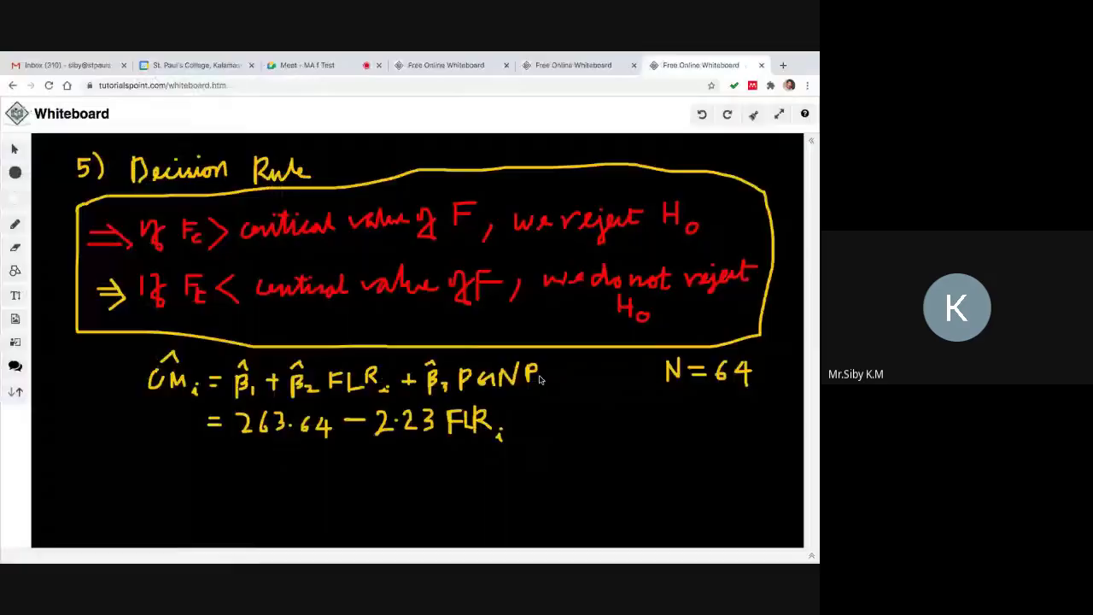
Complete the numeric equation with − 0.0056 PGNP, checking the PGNP coefficient in the gretl model output
drag(533, 417, 538, 417)
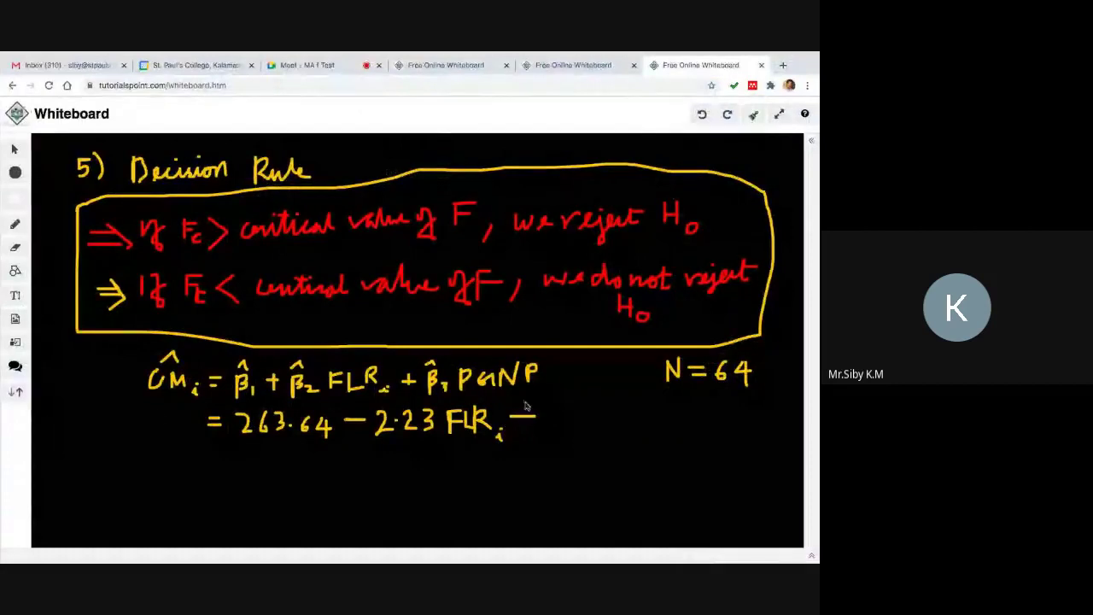
click(569, 424)
mouse_move(589, 415)
mouse_down()
mouse_move(584, 427)
mouse_move(624, 417)
mouse_move(617, 437)
mouse_move(646, 421)
mouse_up()
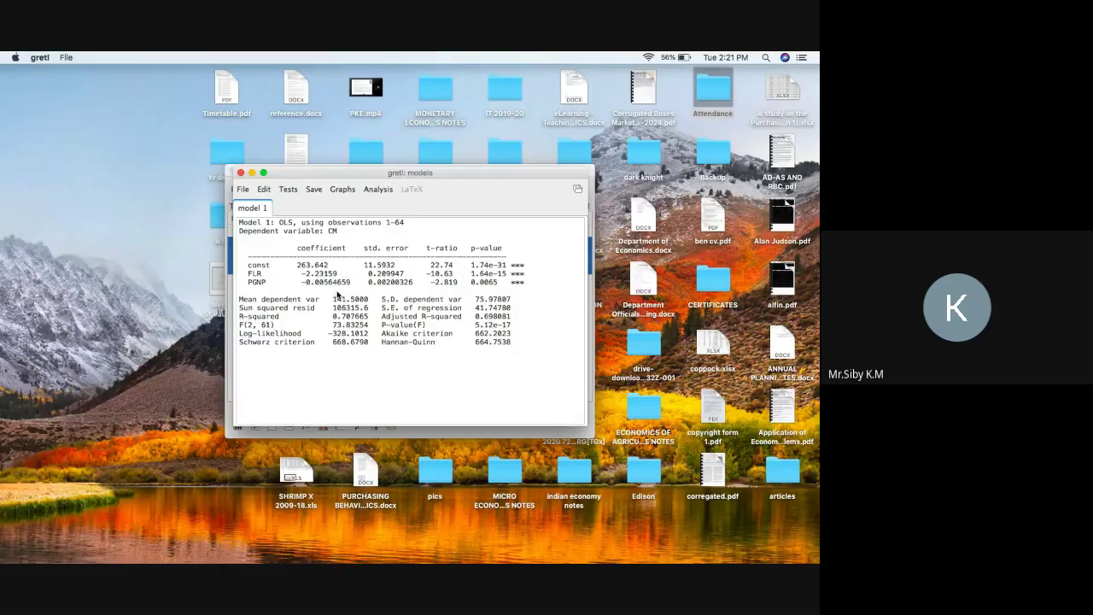
key(ctrl+Right)
mouse_move(662, 429)
mouse_down()
mouse_move(662, 410)
mouse_move(690, 429)
mouse_move(686, 419)
mouse_move(709, 427)
mouse_move(711, 409)
mouse_move(729, 418)
mouse_up()
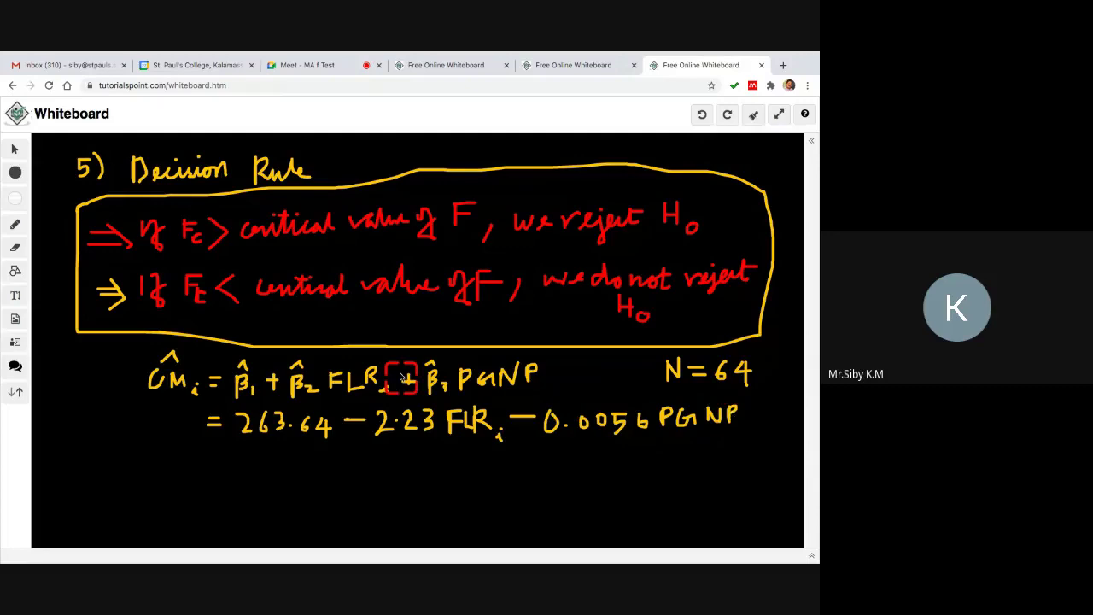
Switch to the Gujarati econometrics textbook PDF and go back to section 8.5 on testing the overall significance of the sample regression
key(ctrl+Left)
key(ctrl+Left)
scroll(424, 232, up, 10)
scroll(425, 232, up, 10)
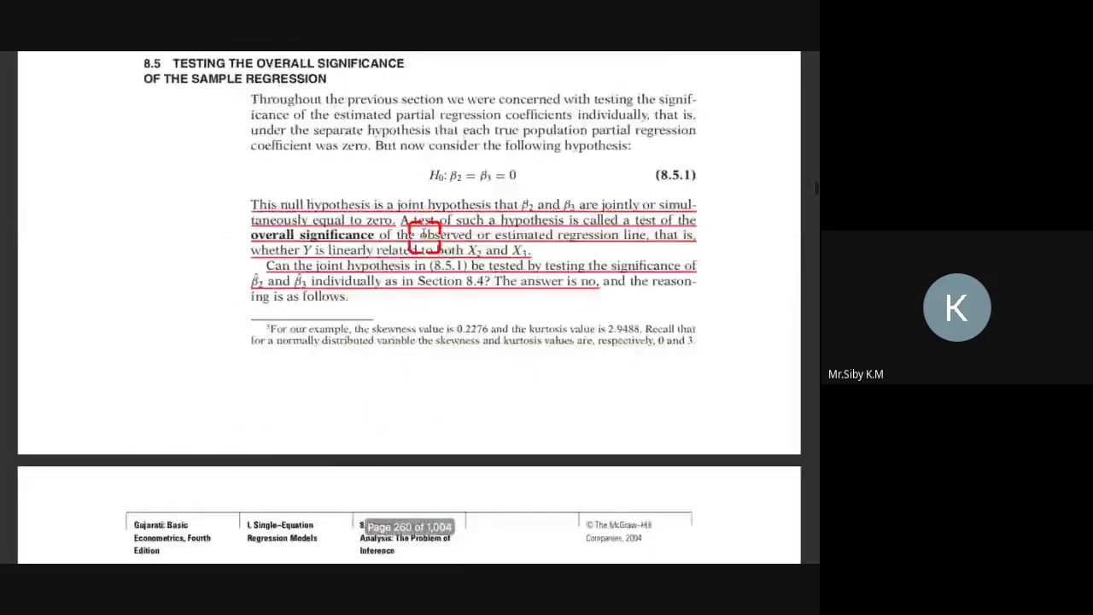